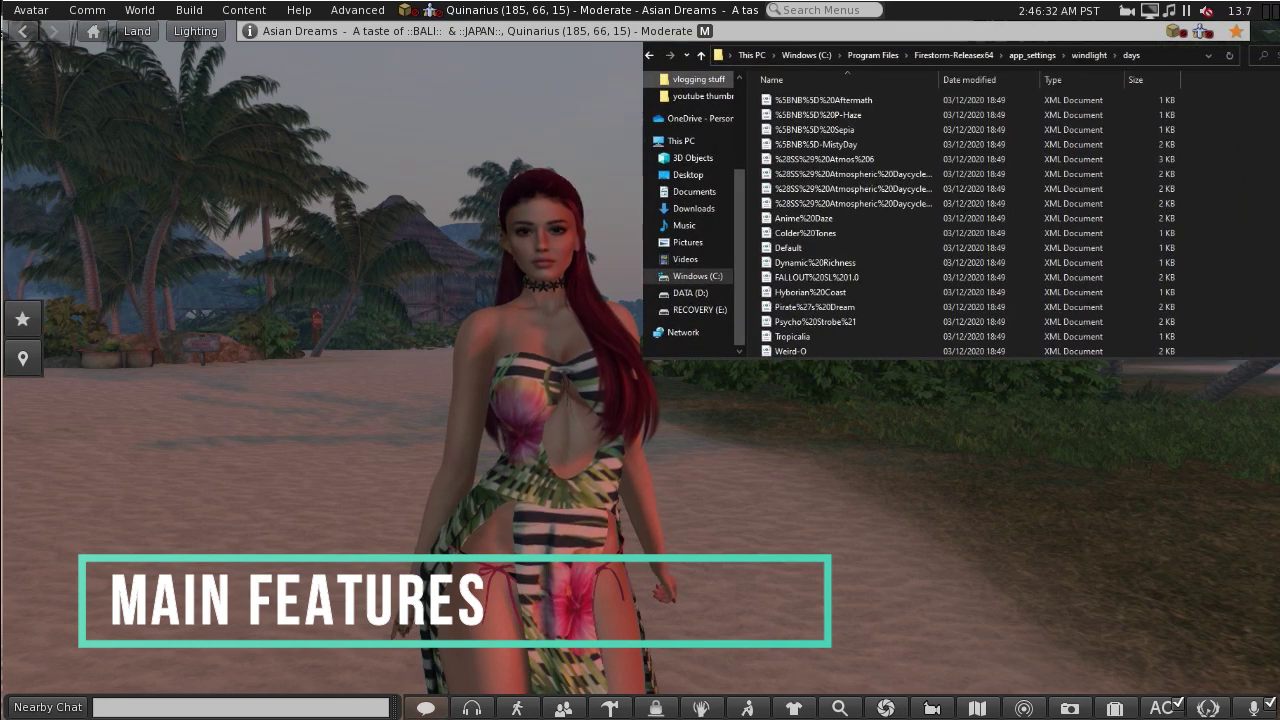
Step: Review the Environments folders in the inventory library, then the environment options for the land and for Personal Lighting
key(ctrl+i)
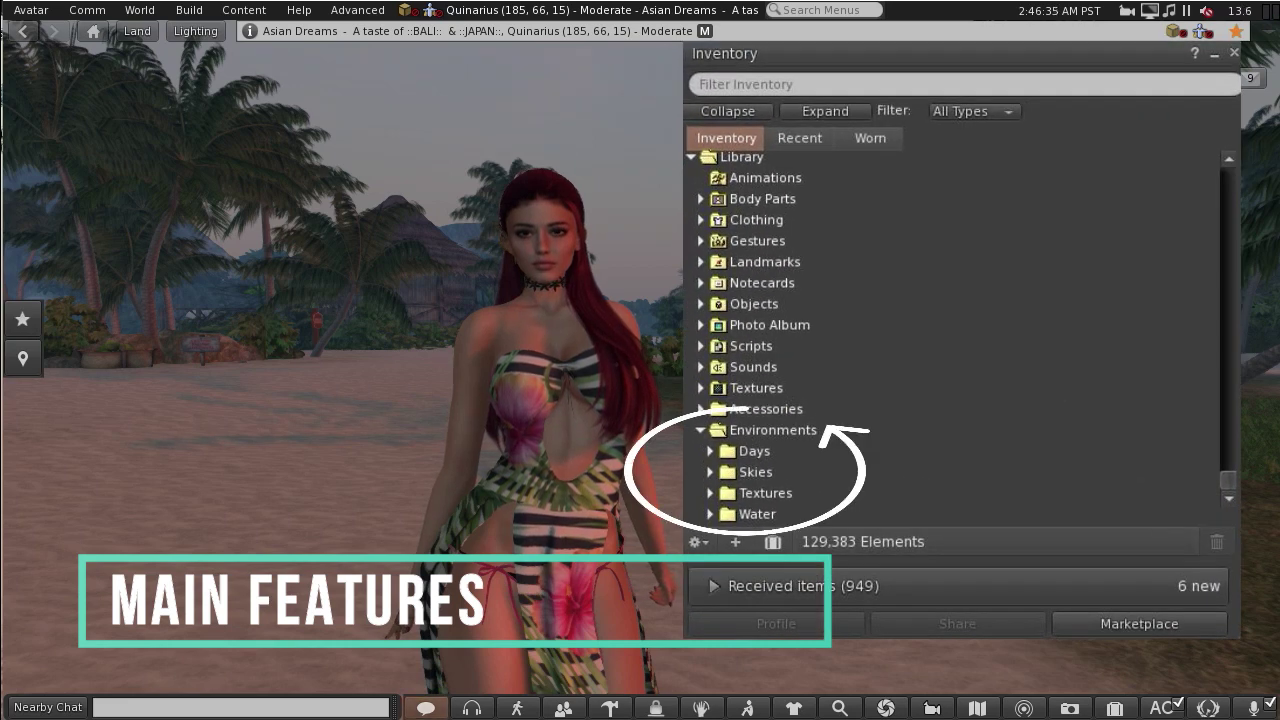
key(ctrl+i)
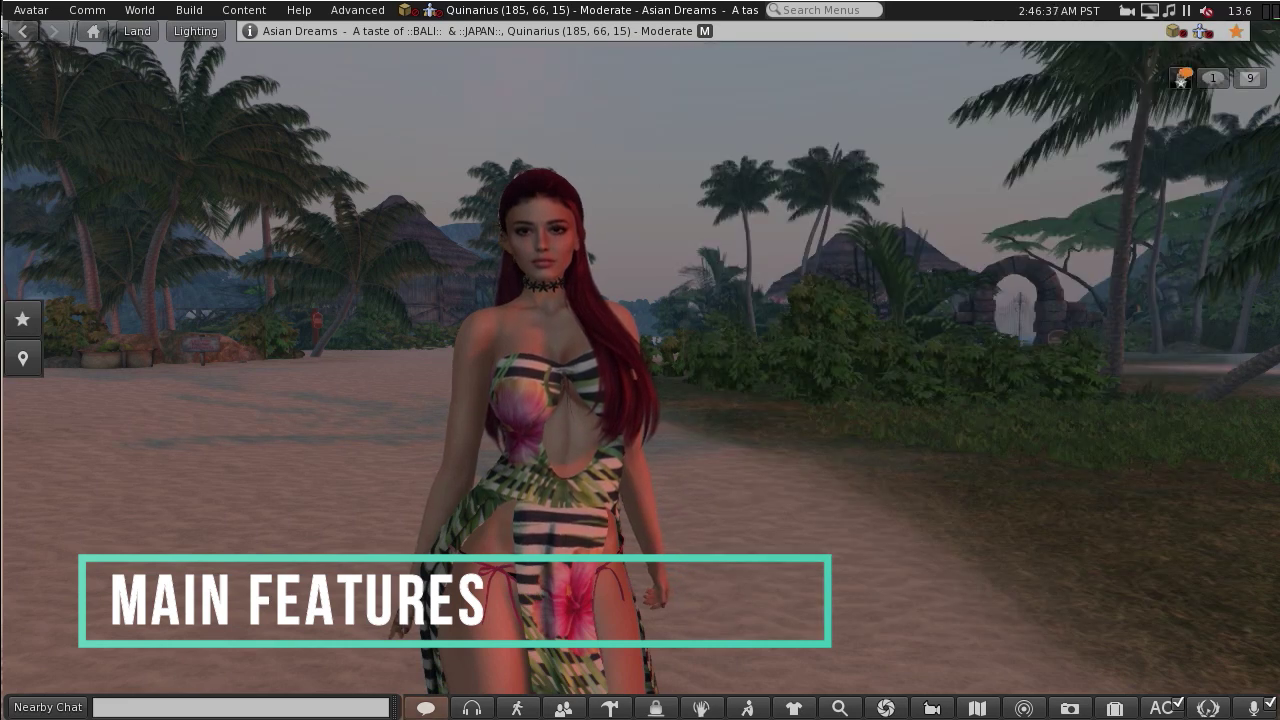
key(ctrl+alt+l)
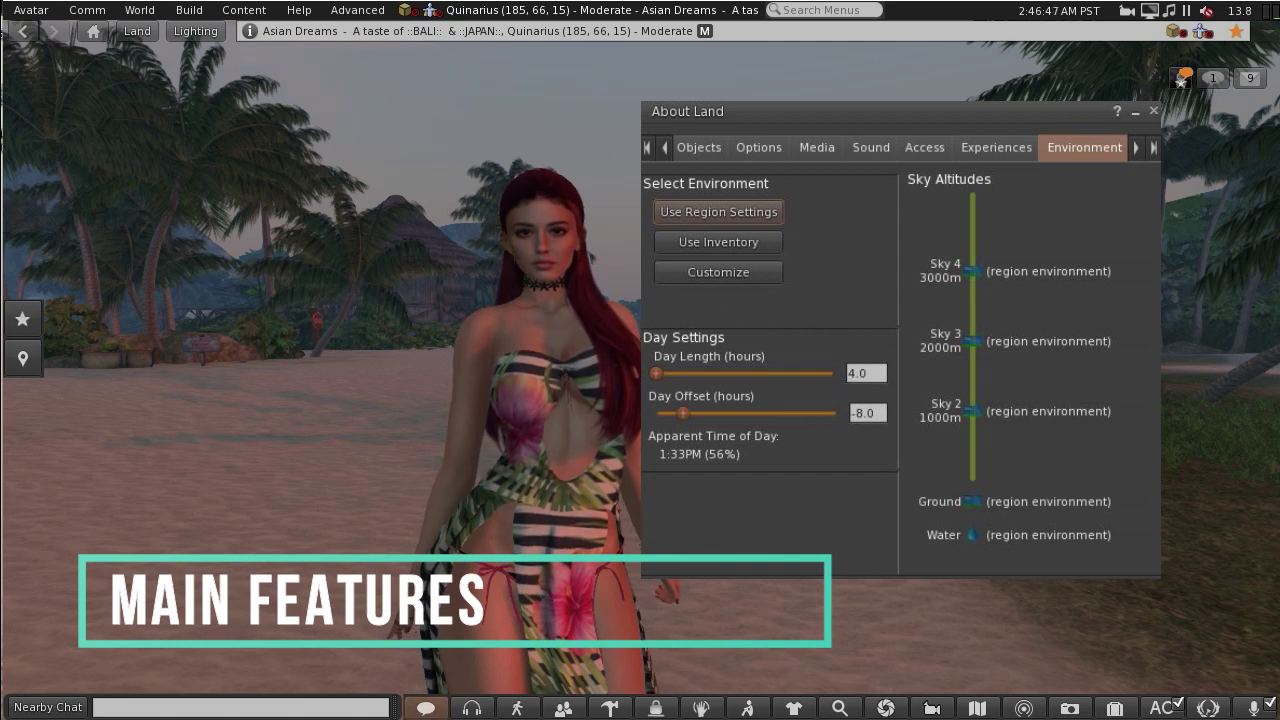
key(ctrl+w)
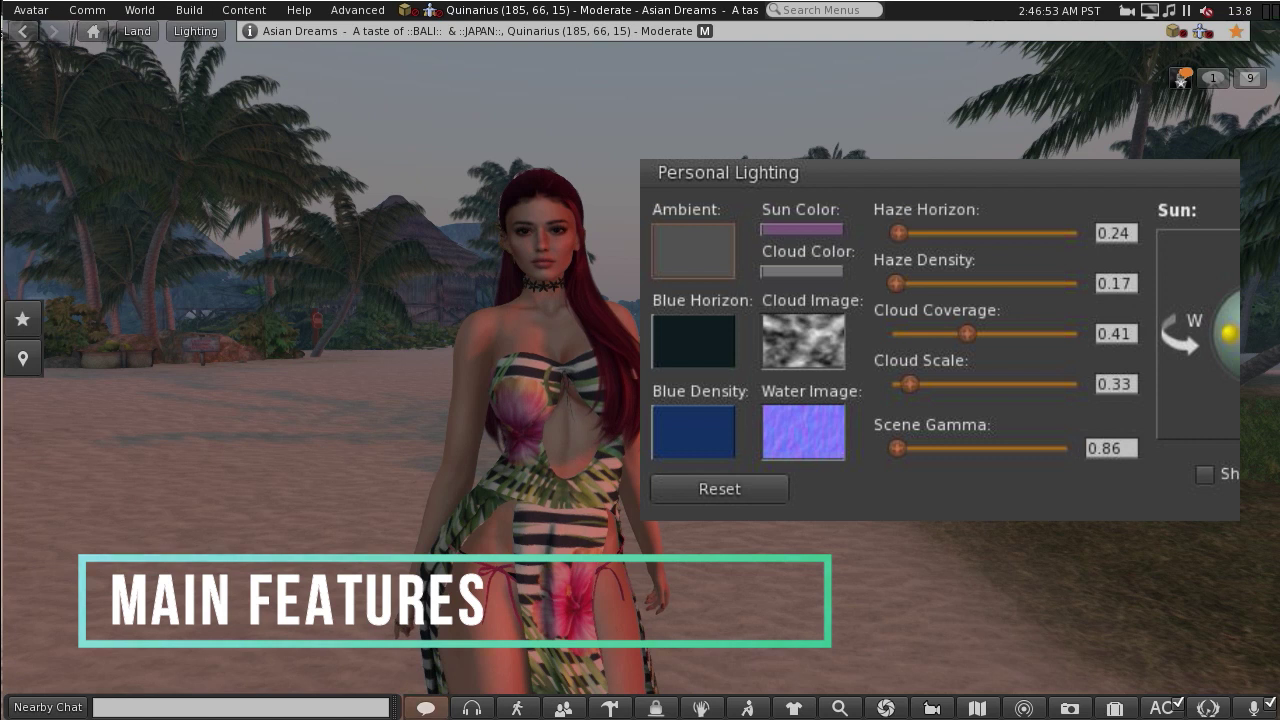
key(ctrl+w)
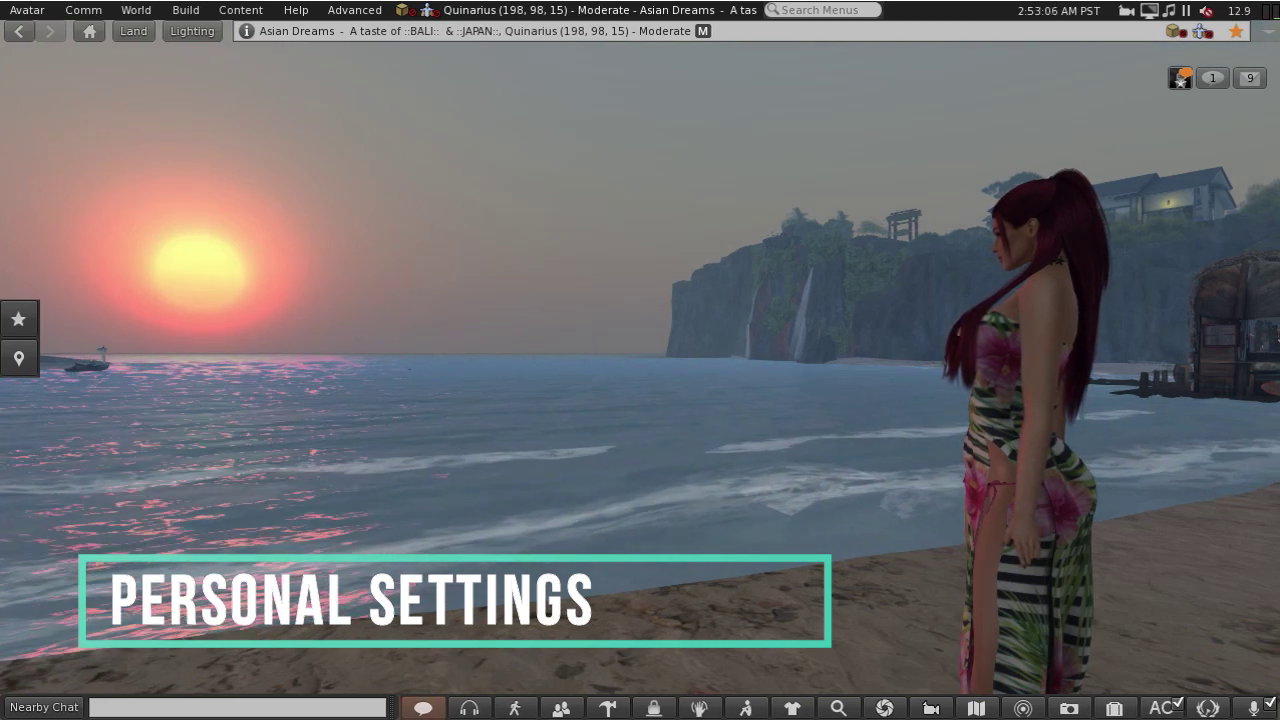
Step: Set the personal environment to the Midday preset
click(134, 12)
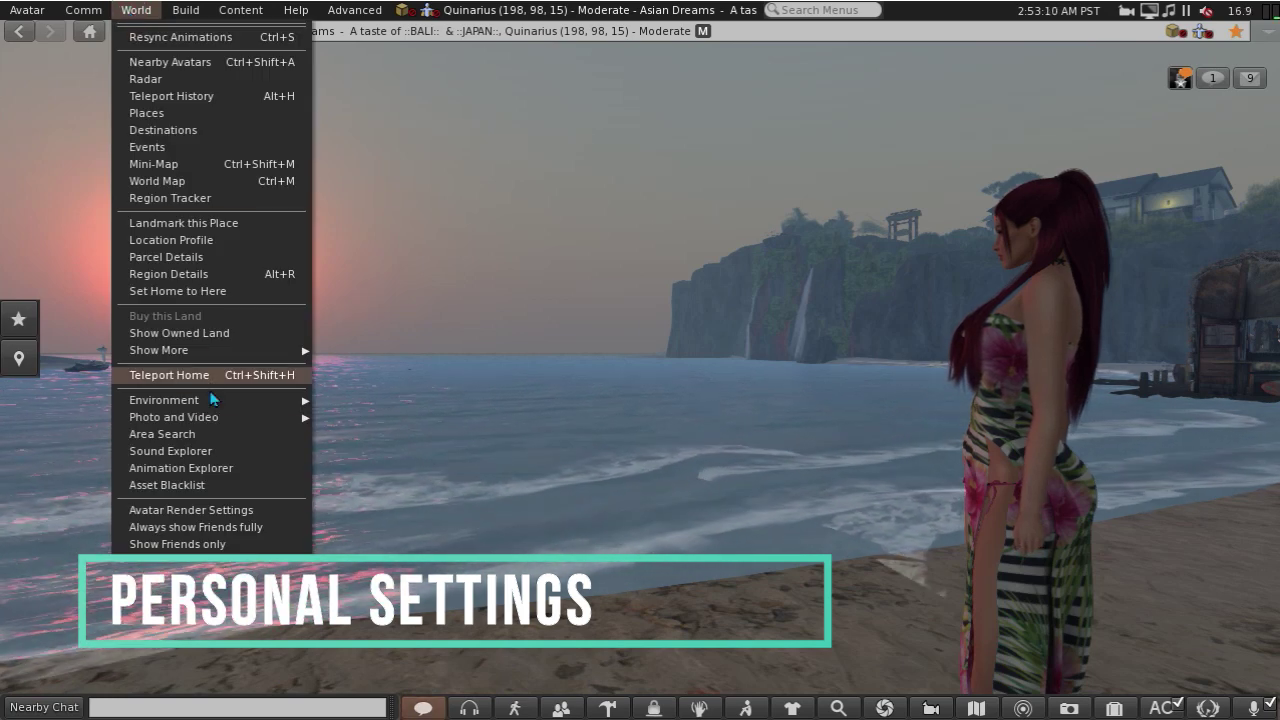
mouse_move(213, 401)
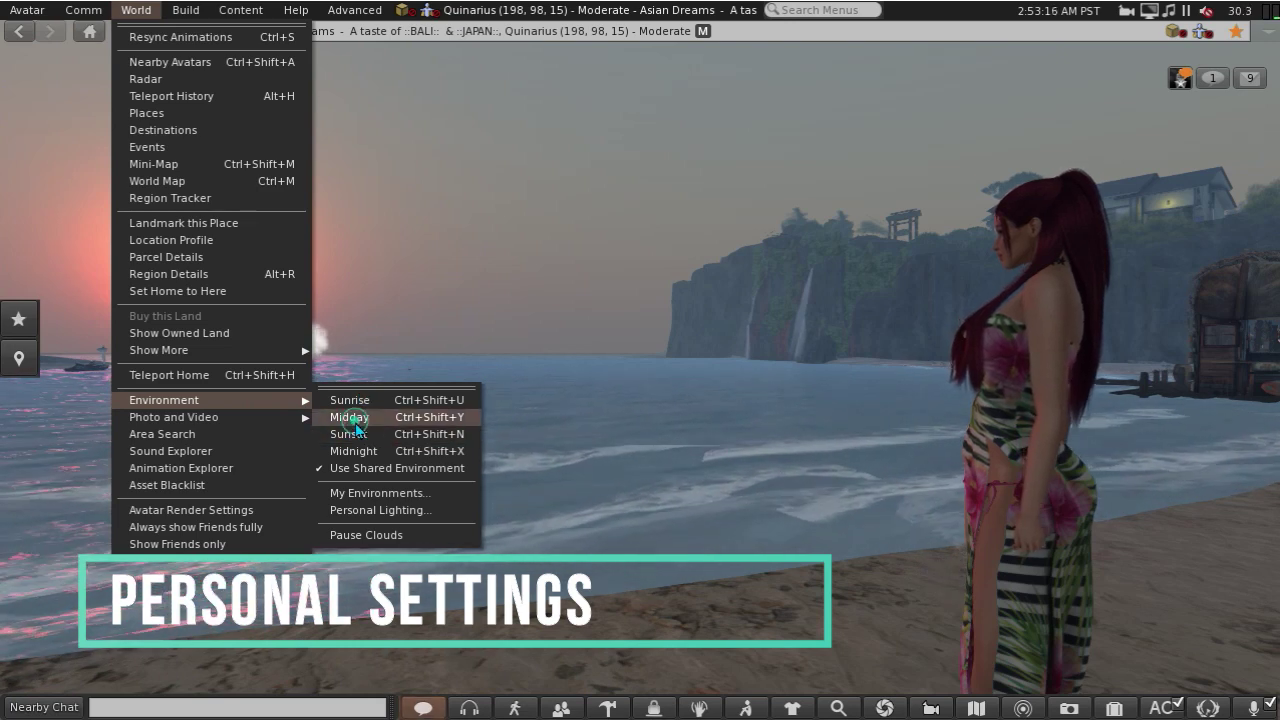
click(352, 419)
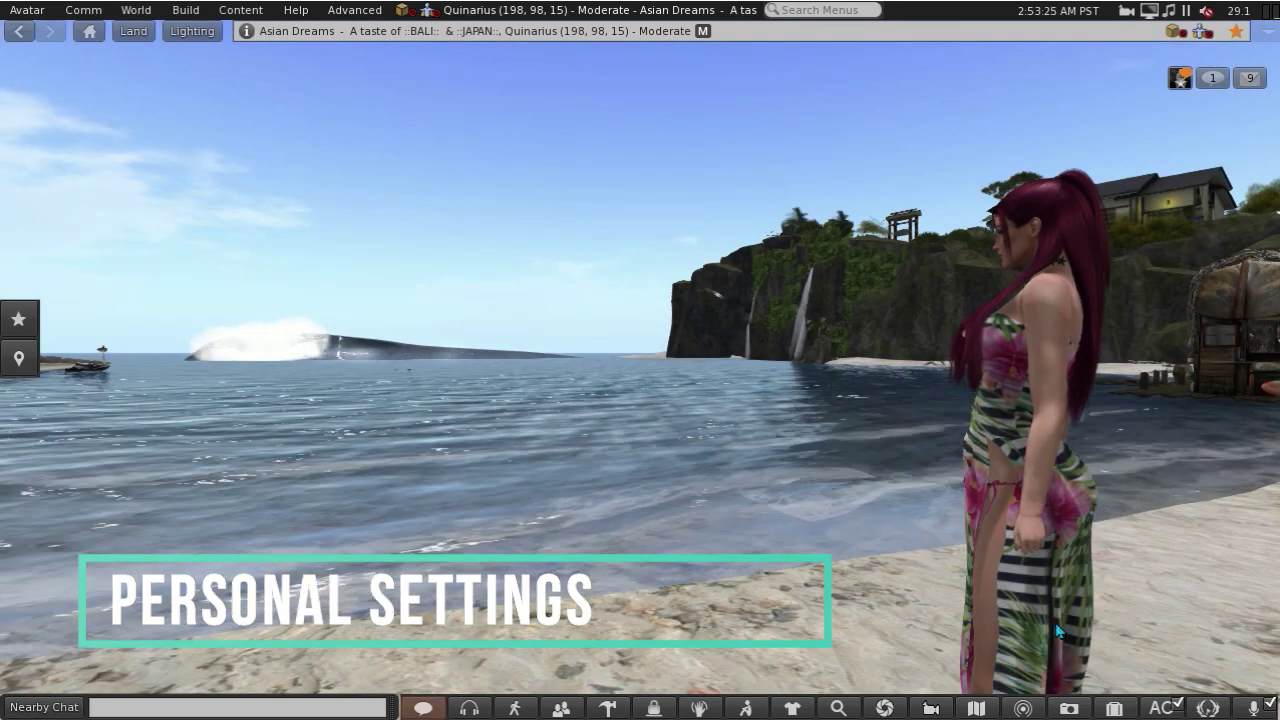
Step: Show the Quick Preferences and browse the list of available sky presets
click(1208, 708)
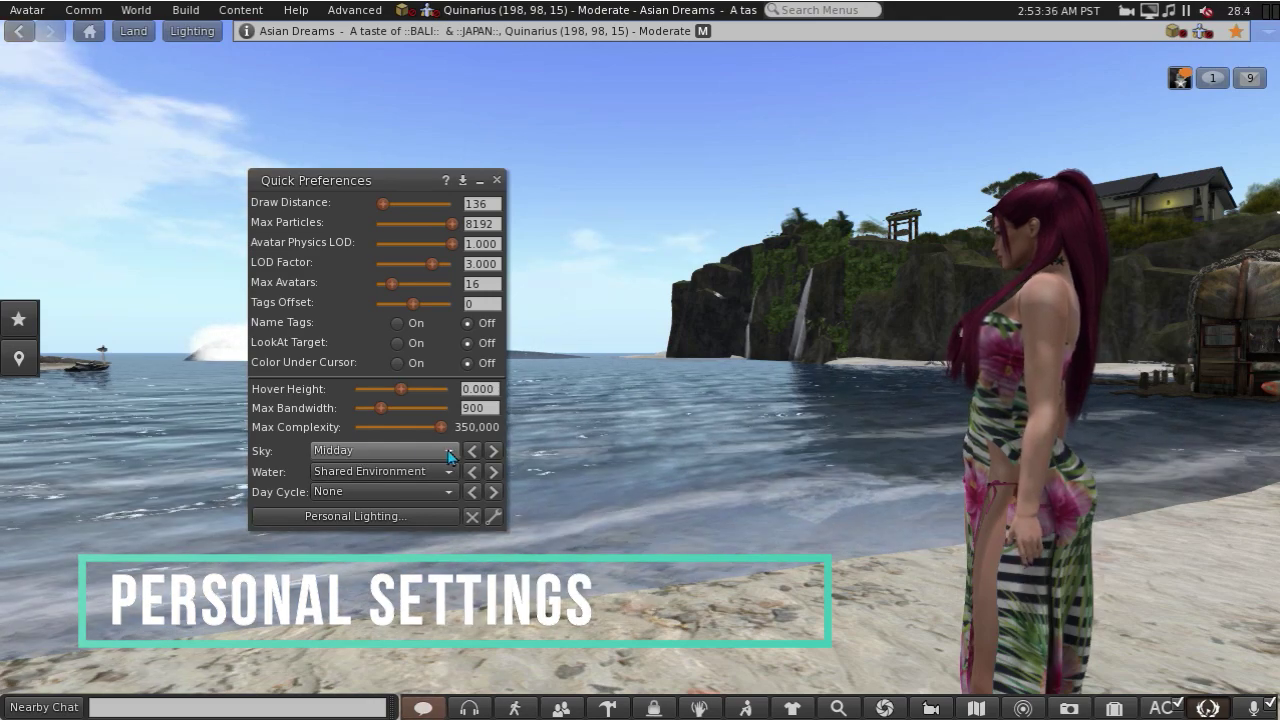
click(449, 452)
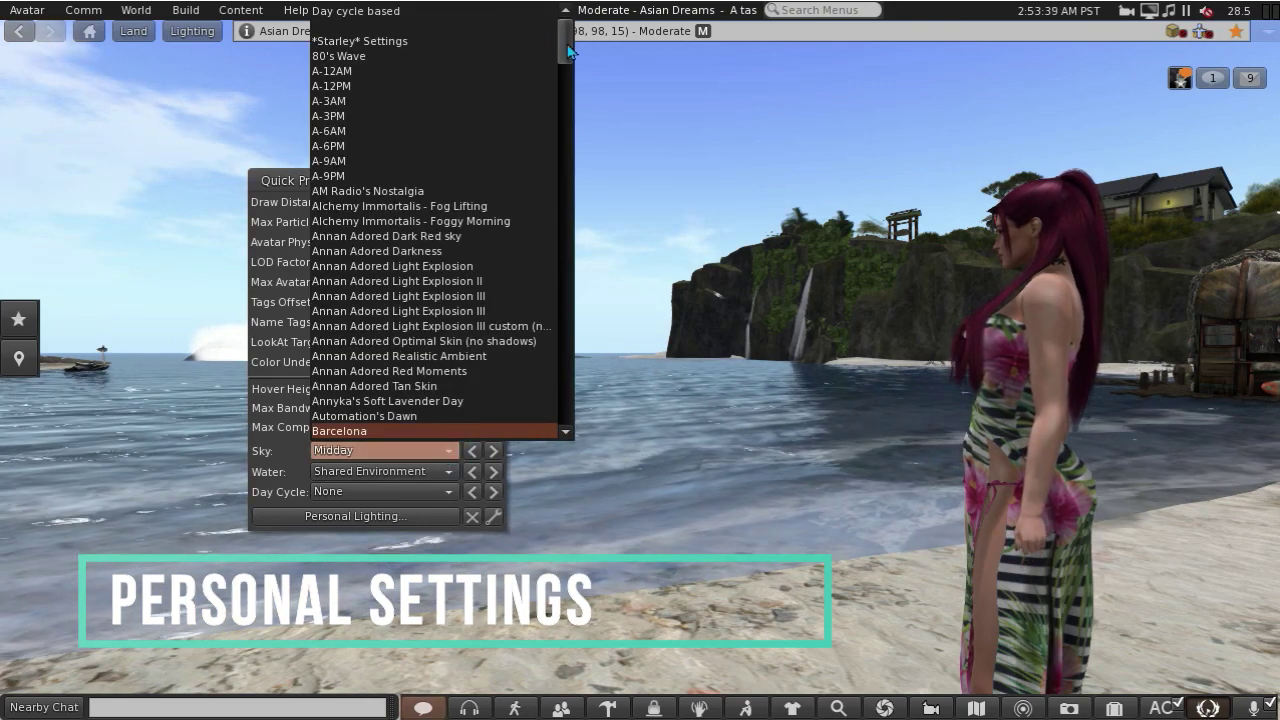
scroll(561, 160, down, 20)
scroll(563, 200, down, 15)
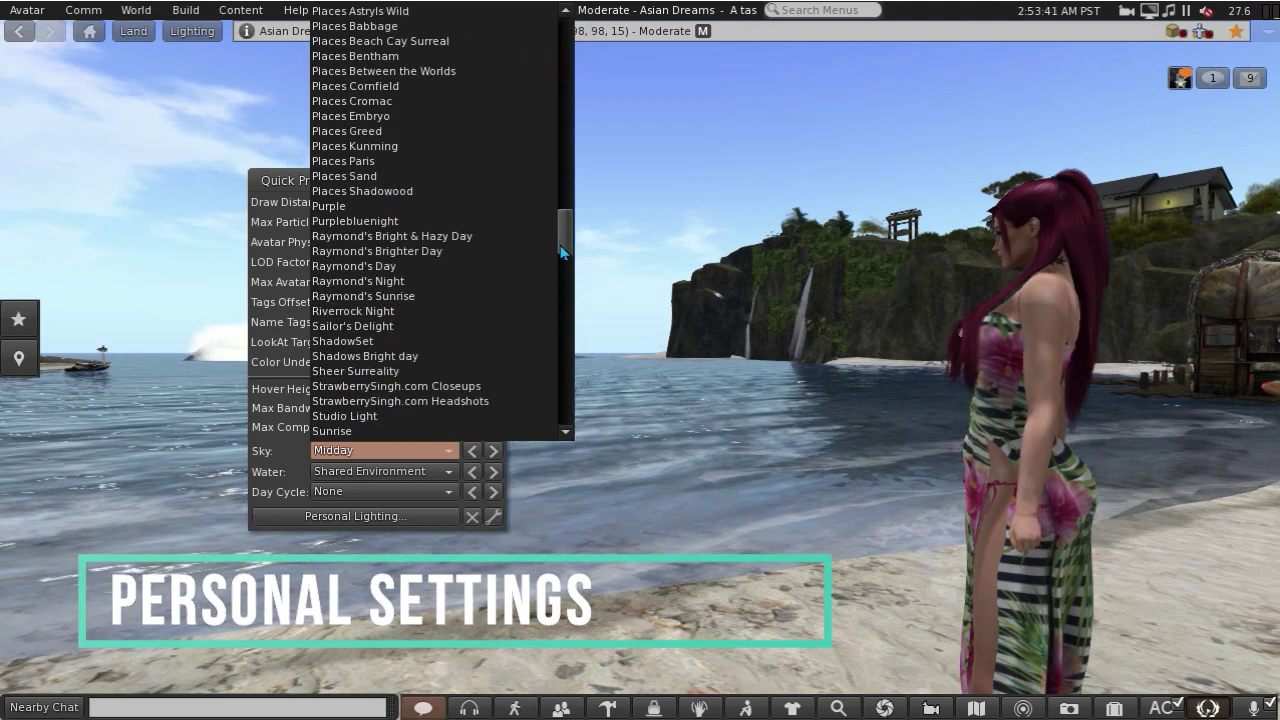
Step: Step forward through the sky presets from 80's Wave to A-6PM
click(492, 451)
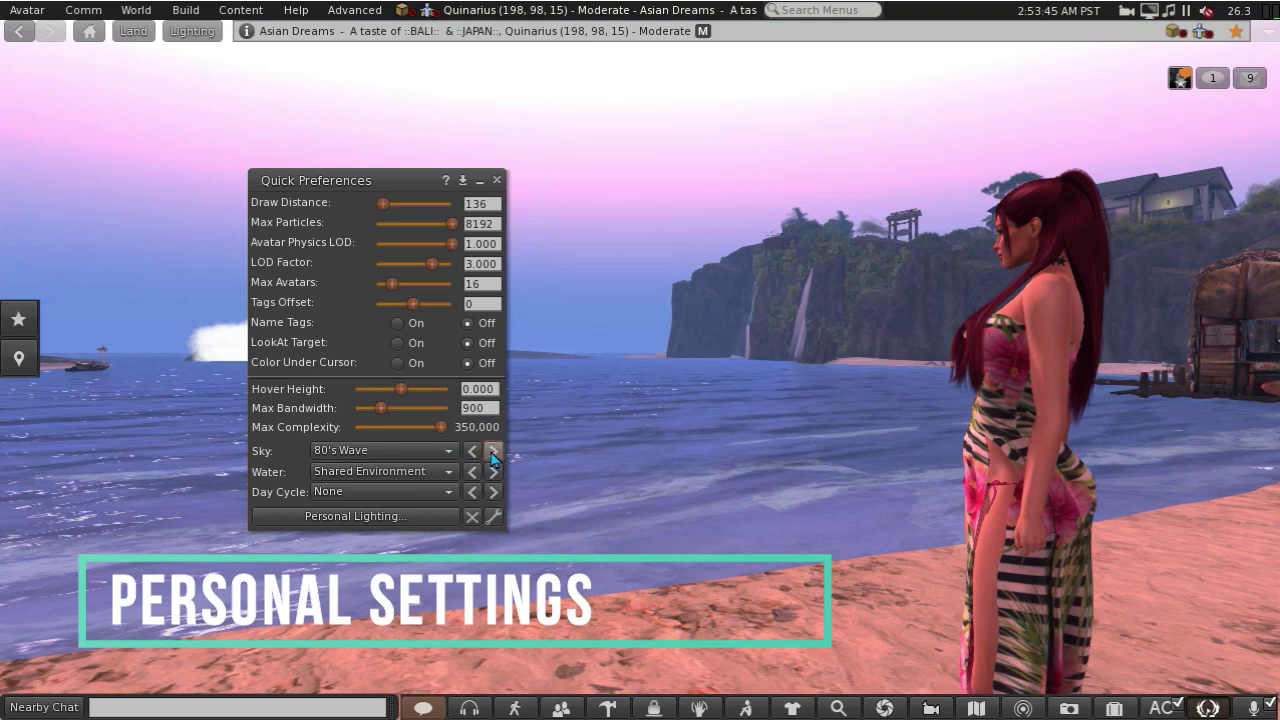
click(492, 452)
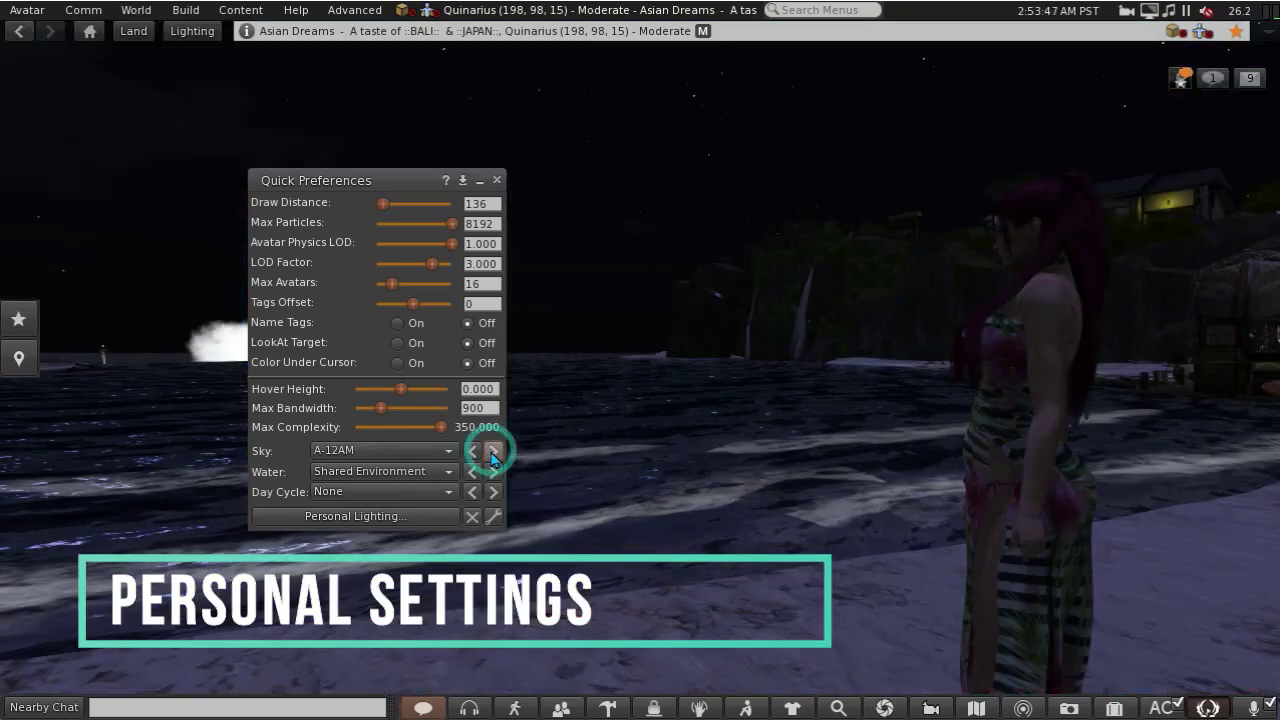
click(492, 452)
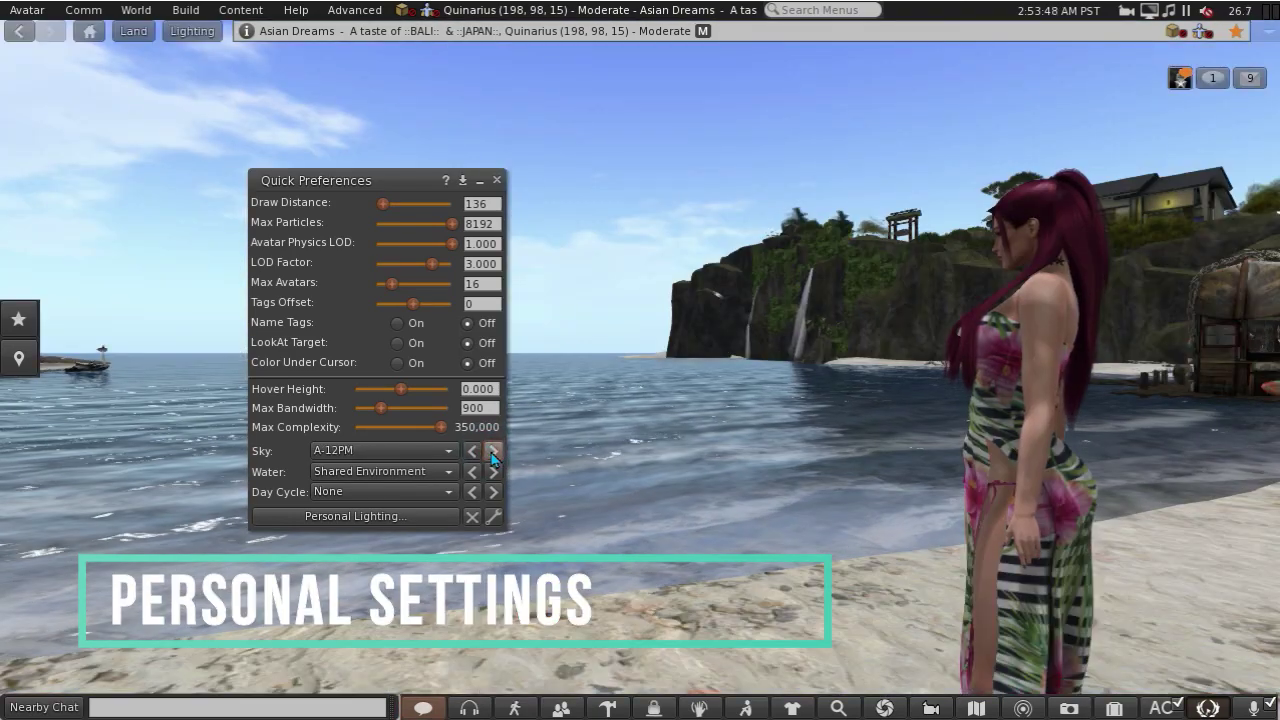
click(492, 452)
click(492, 452)
click(492, 452)
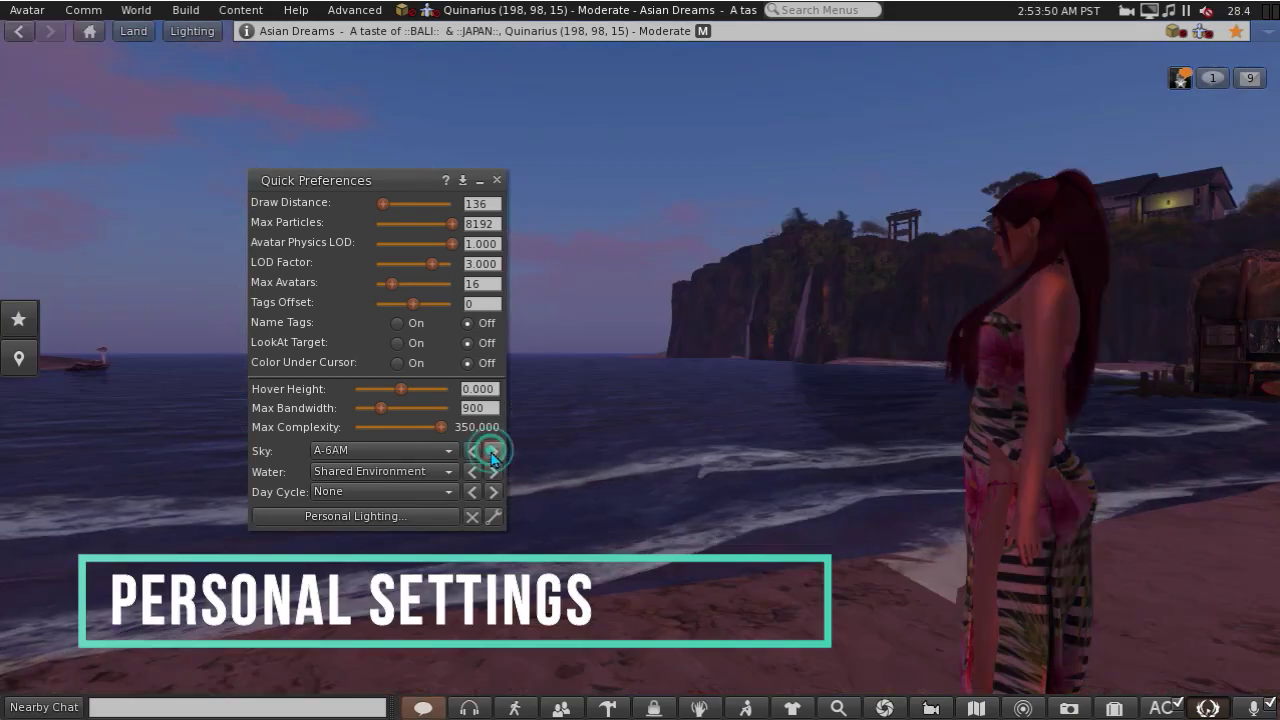
click(492, 452)
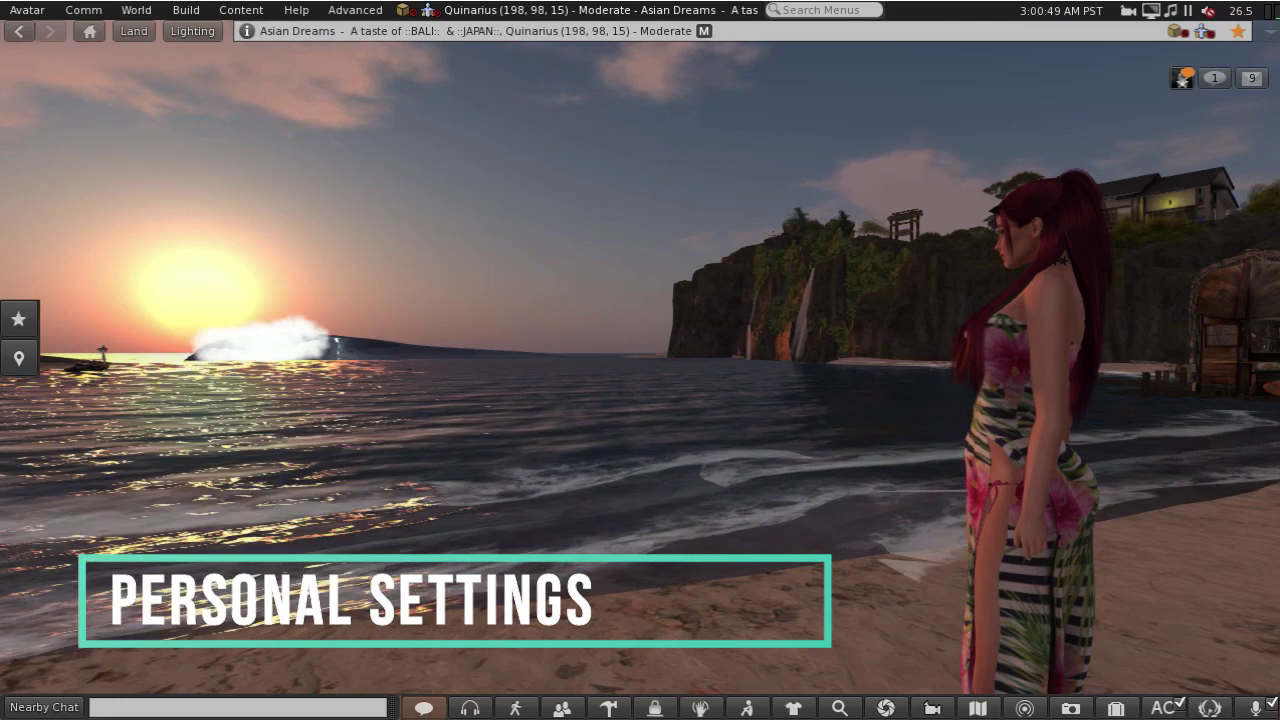
Step: Switch the environment back to Use Shared Environment
click(137, 10)
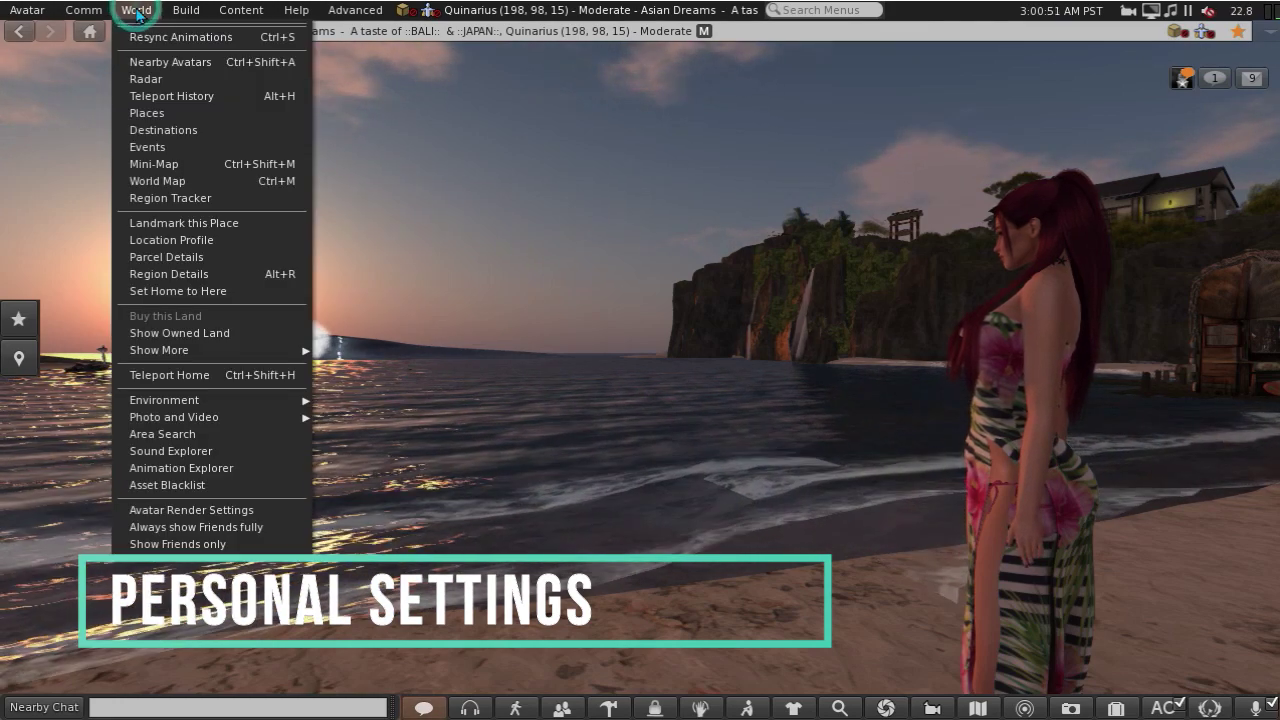
mouse_move(178, 402)
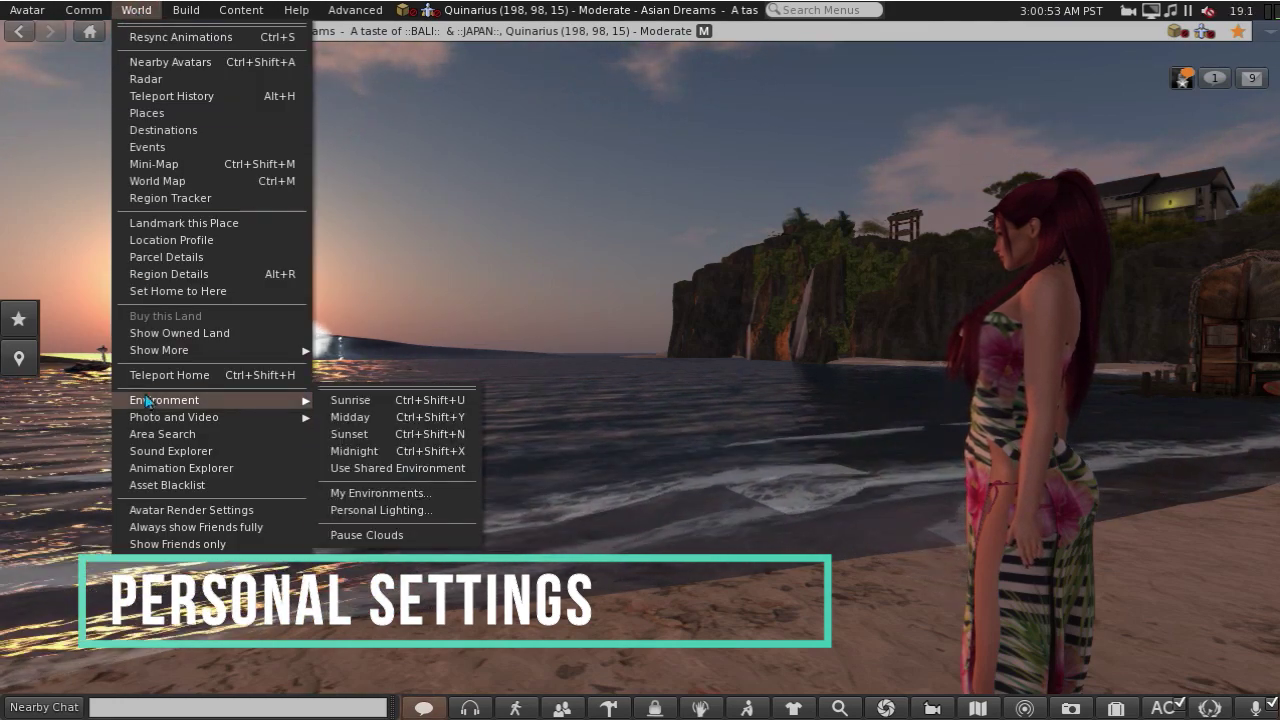
click(351, 476)
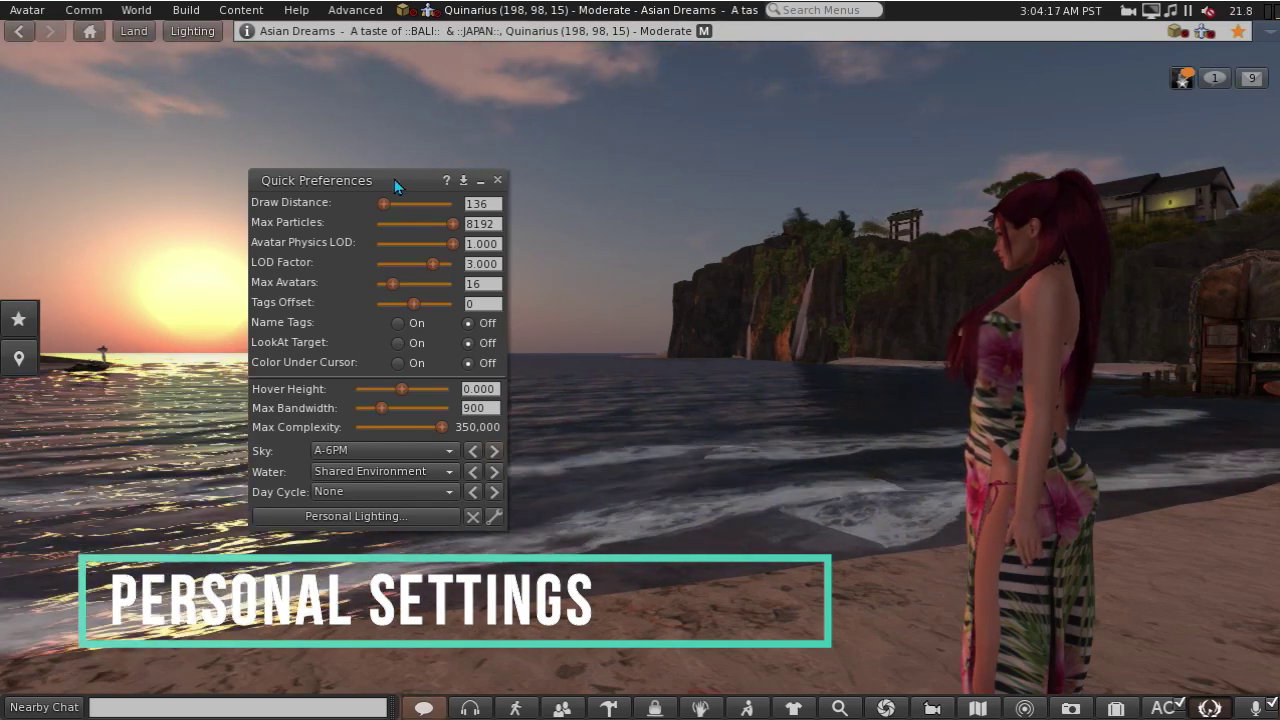
Step: Show the Personal Lighting settings from Quick Preferences and place the window clear of the avatar
drag(394, 179, 640, 161)
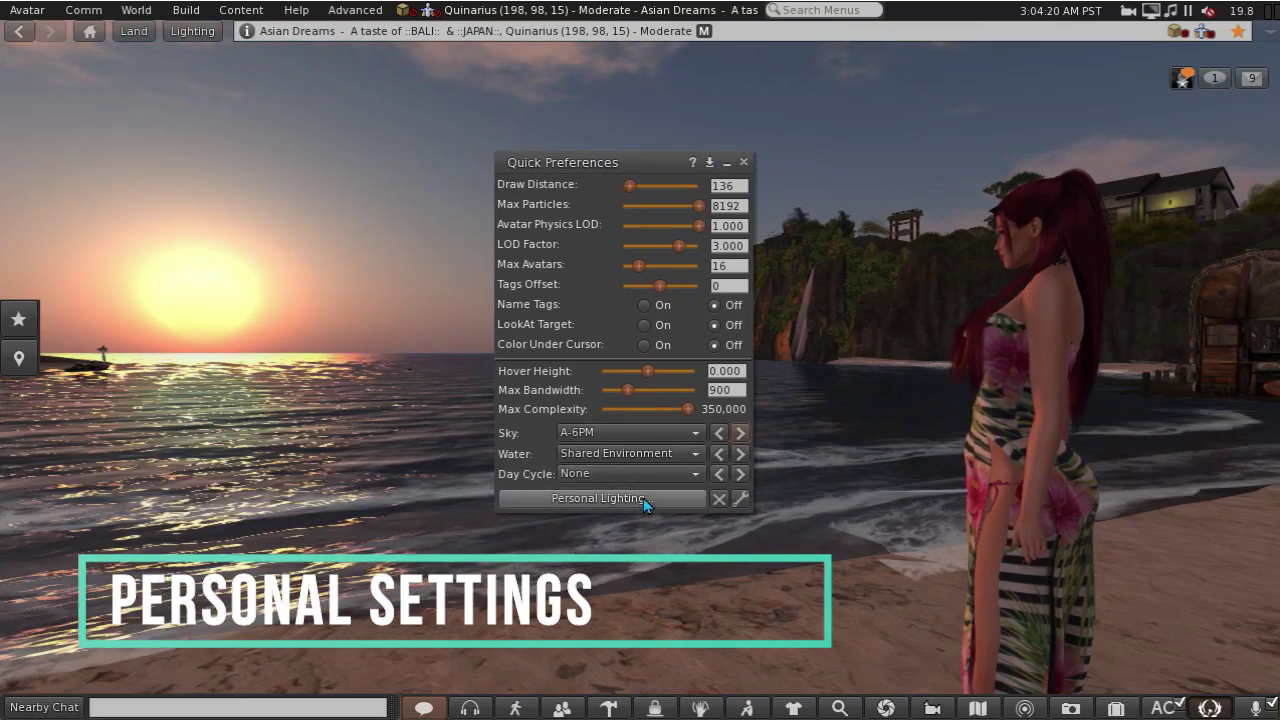
click(642, 499)
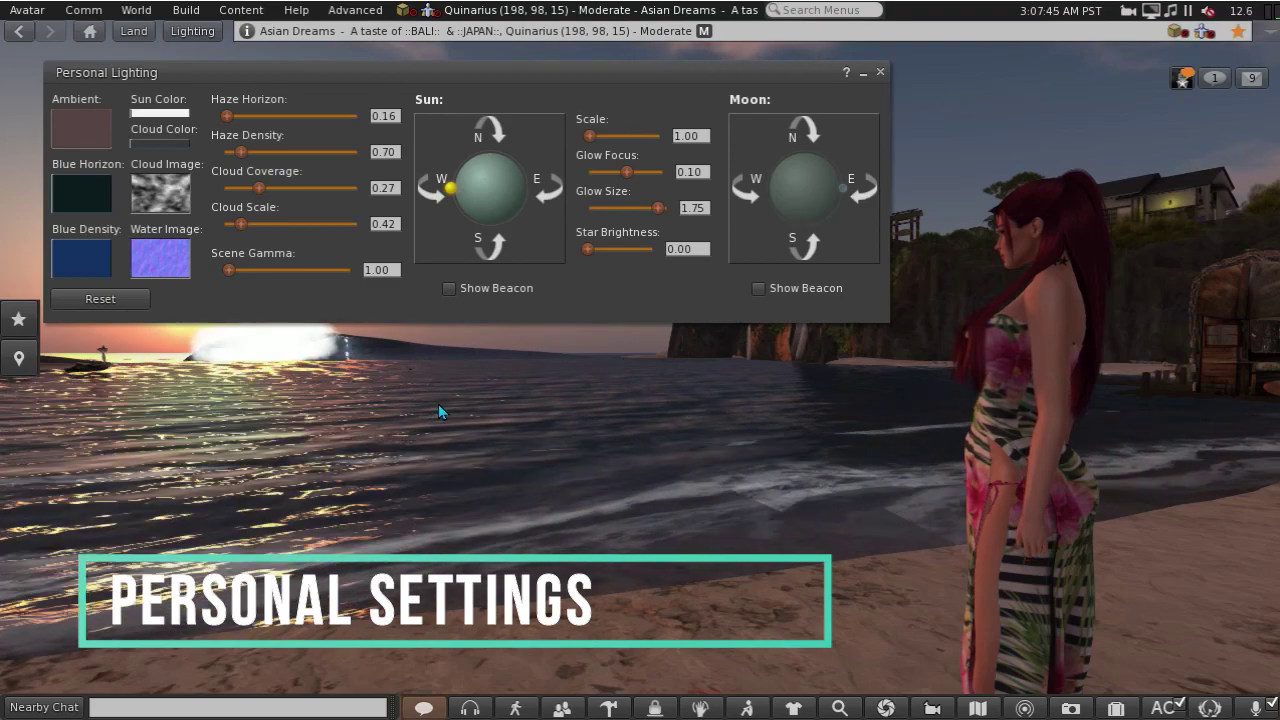
mouse_move(278, 67)
mouse_down()
mouse_move(390, 103)
mouse_move(281, 65)
mouse_up()
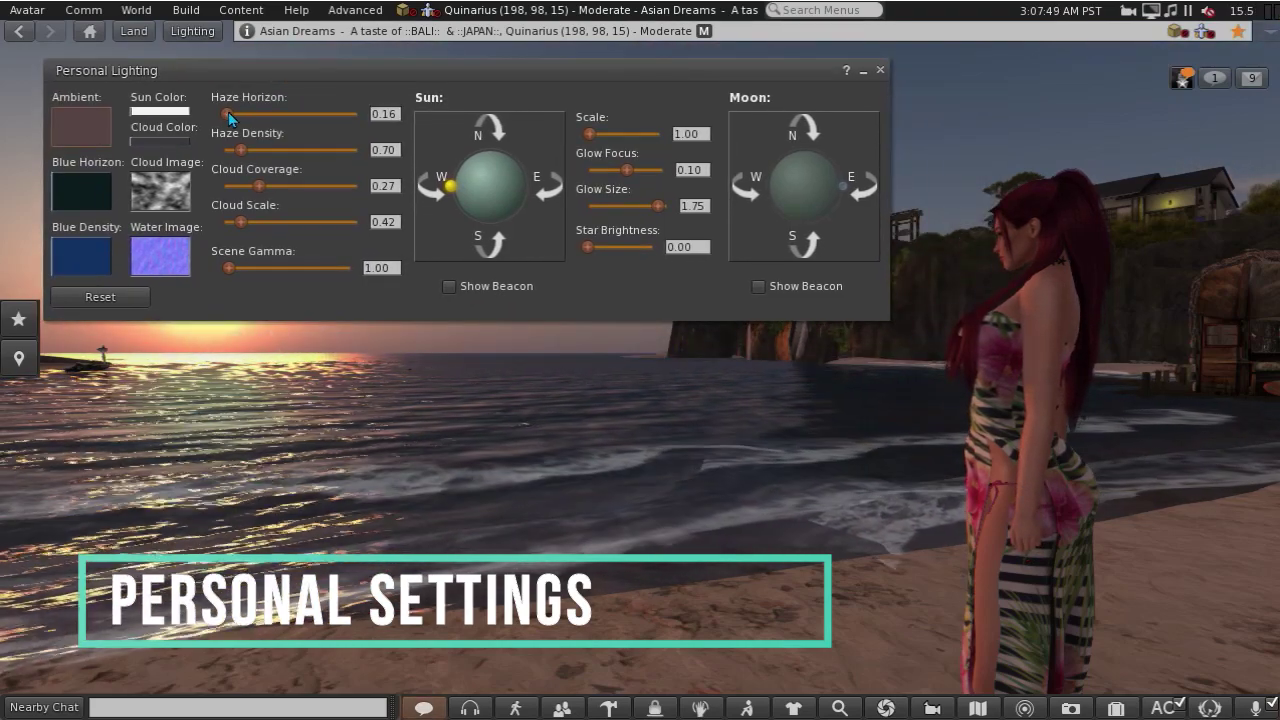
Step: Experiment with the haze, finishing with Haze Horizon at 0.15 and Haze Density at 0.33
drag(227, 114, 276, 113)
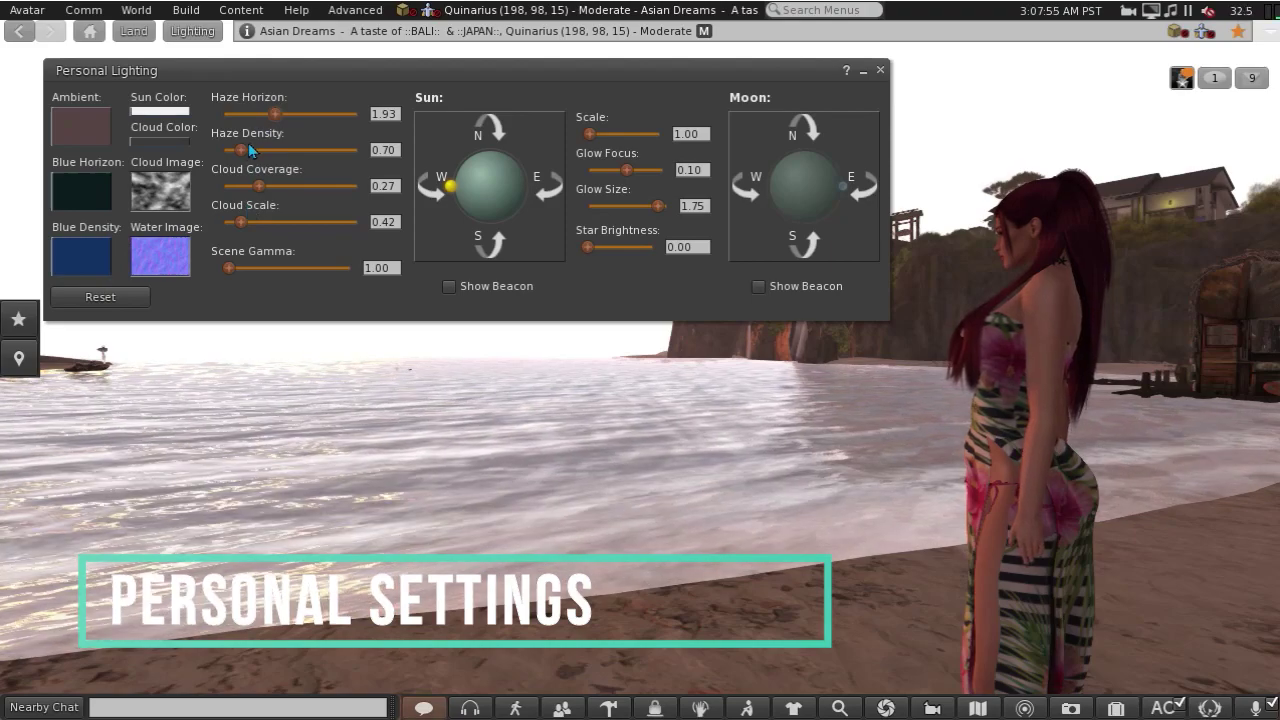
drag(241, 149, 256, 148)
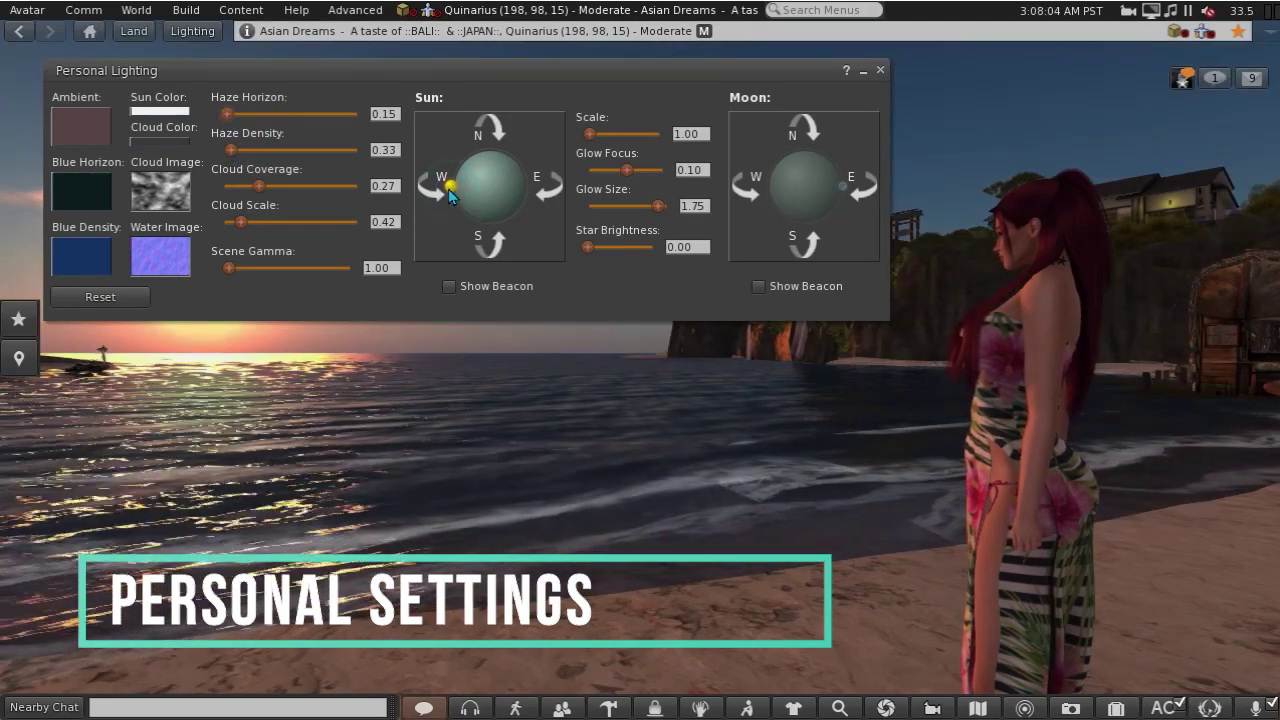
Step: Try several sun positions on the Sun trackball, finishing on its eastern side
click(491, 203)
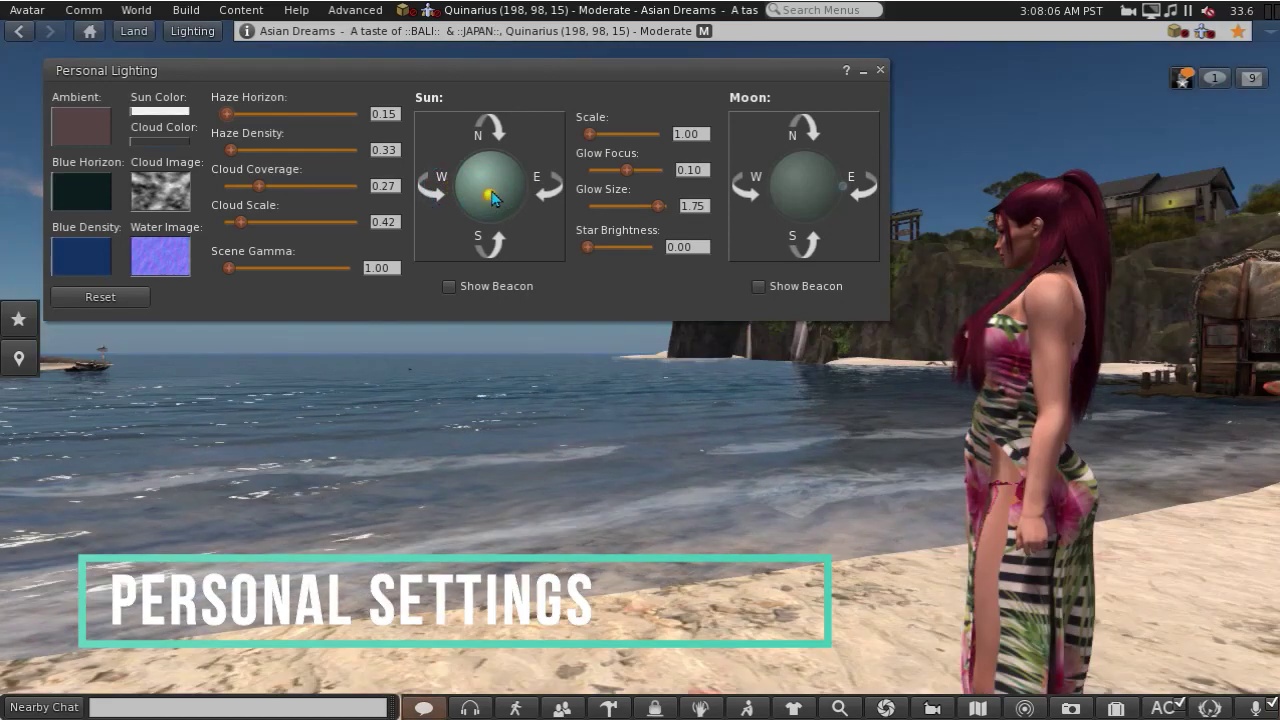
drag(493, 199, 500, 180)
click(493, 168)
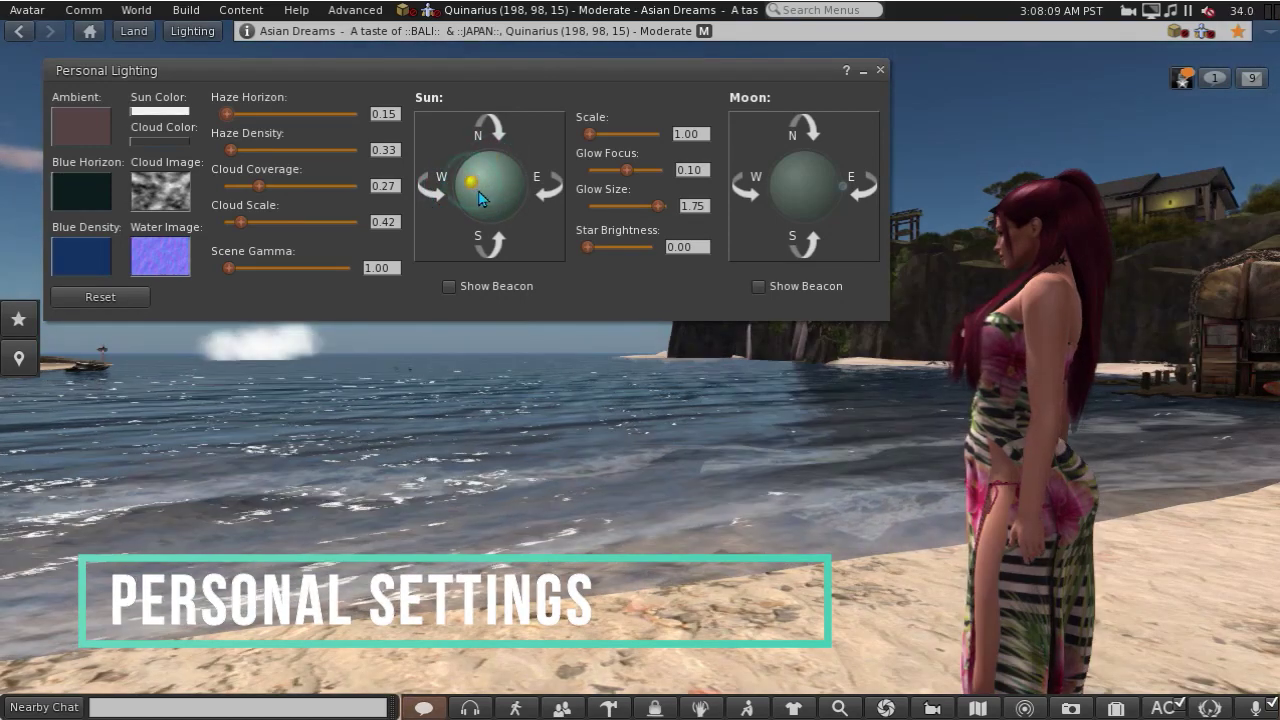
click(490, 203)
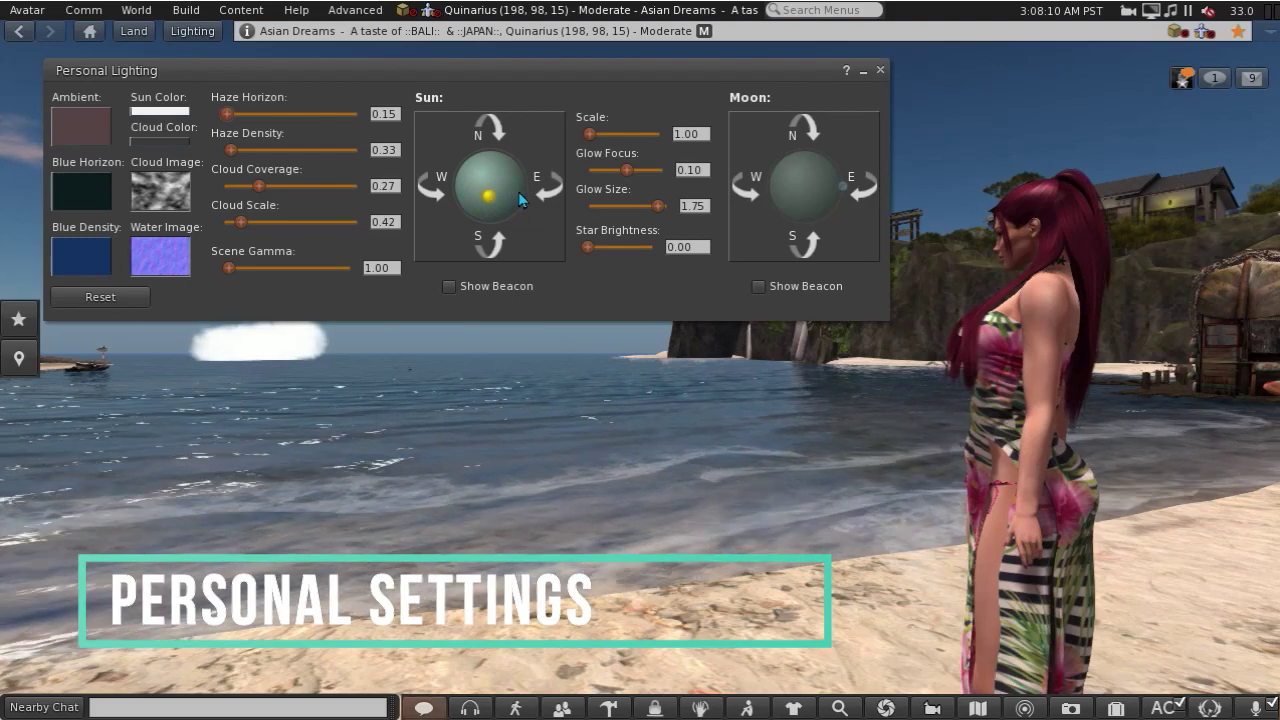
click(518, 192)
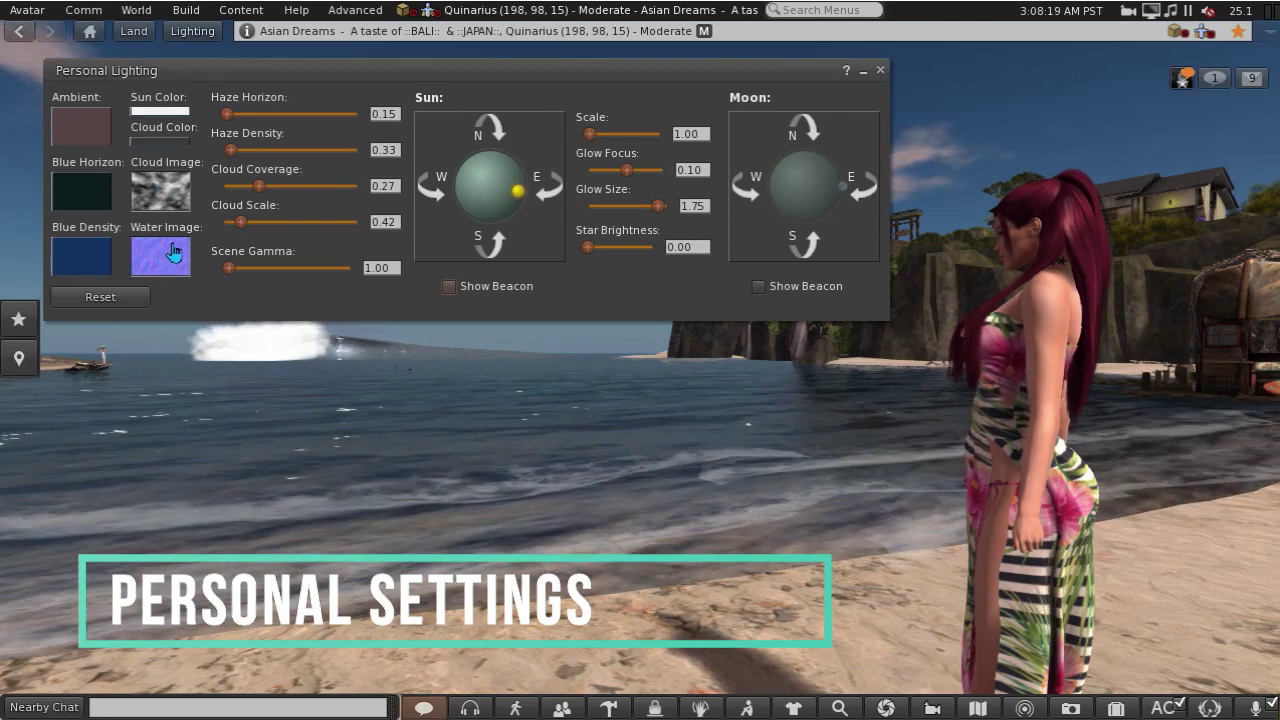
click(162, 190)
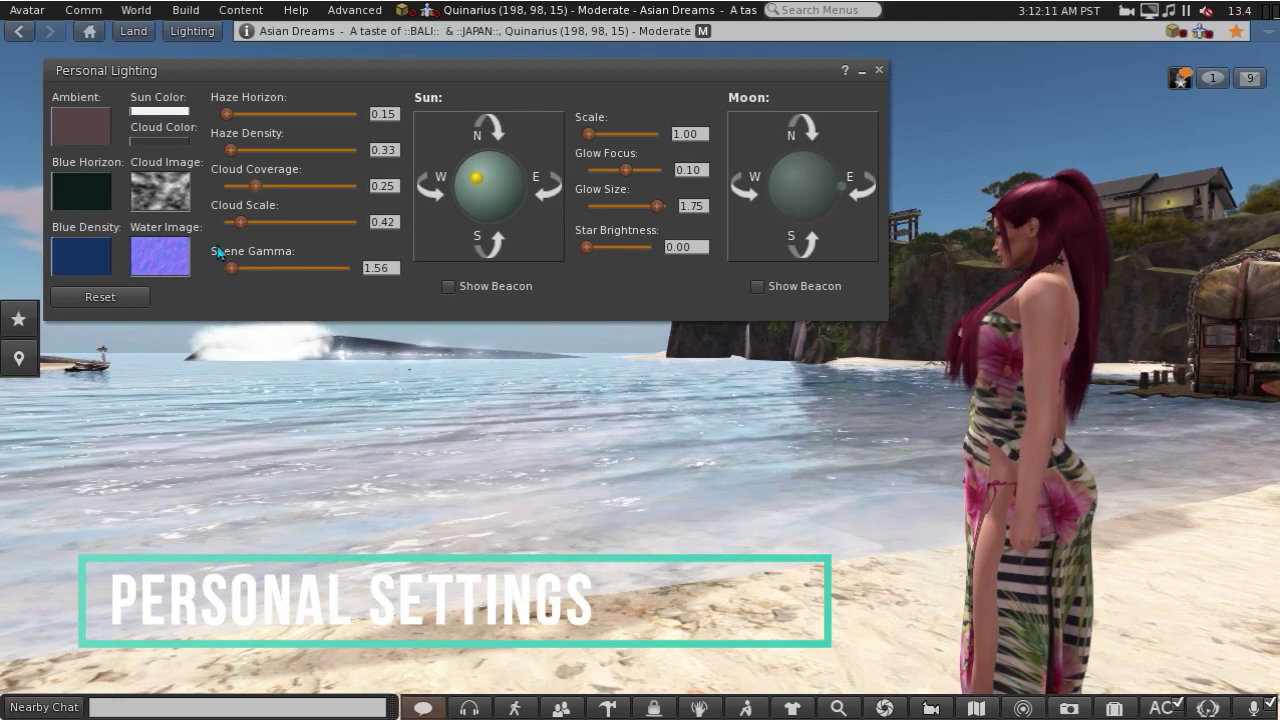
Step: Reset all applied Personal Lighting settings and confirm their removal
click(100, 297)
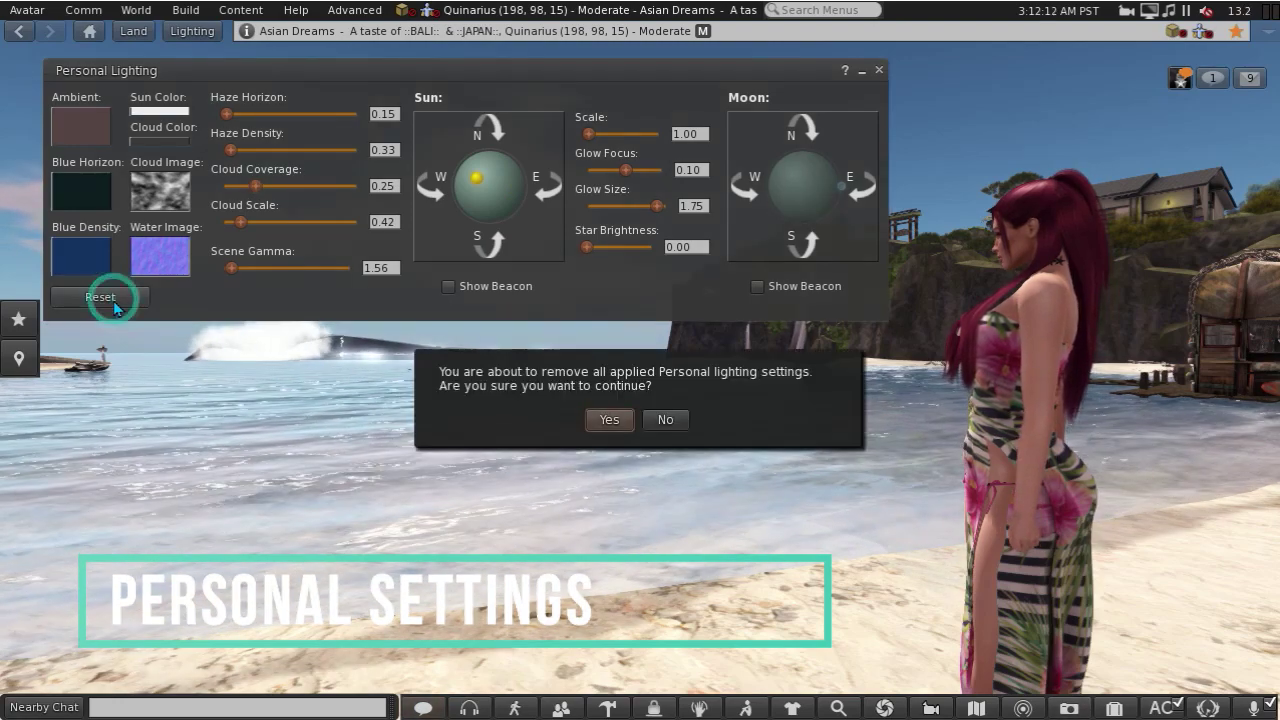
click(609, 420)
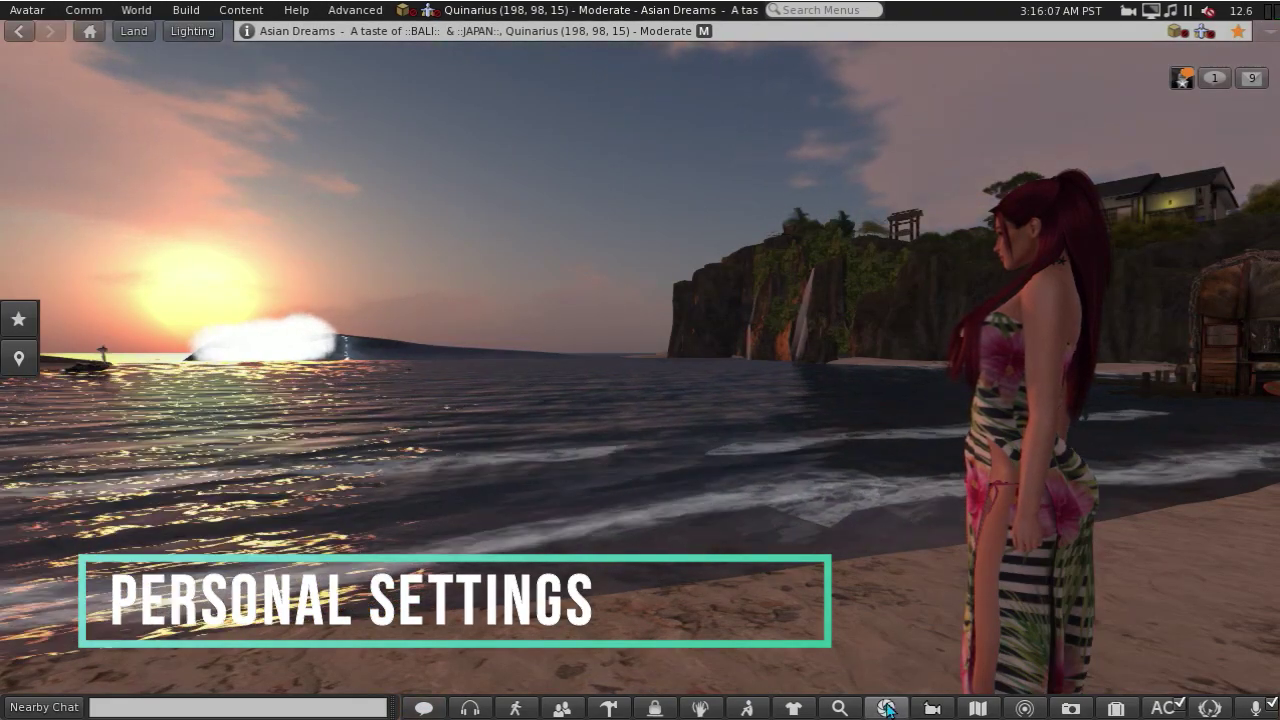
Step: Open Phototools, then bring up the toolbar button configuration and move its window slightly lower
click(886, 708)
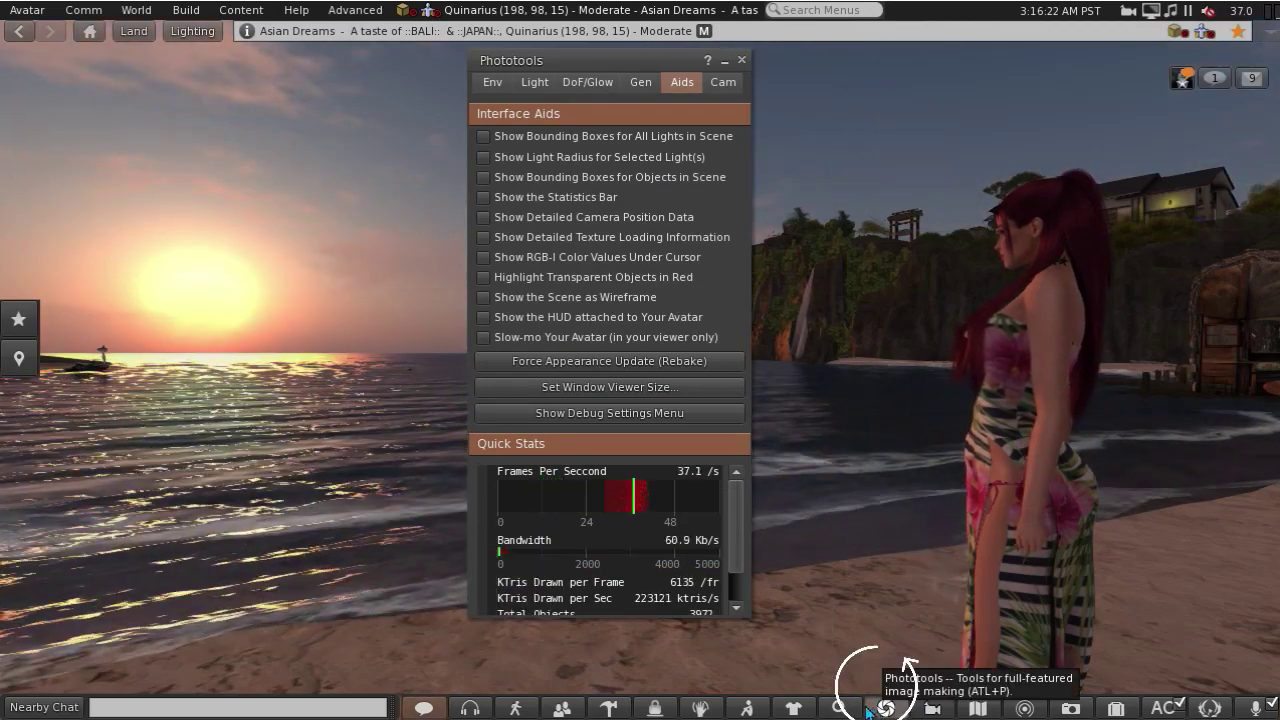
right_click(872, 710)
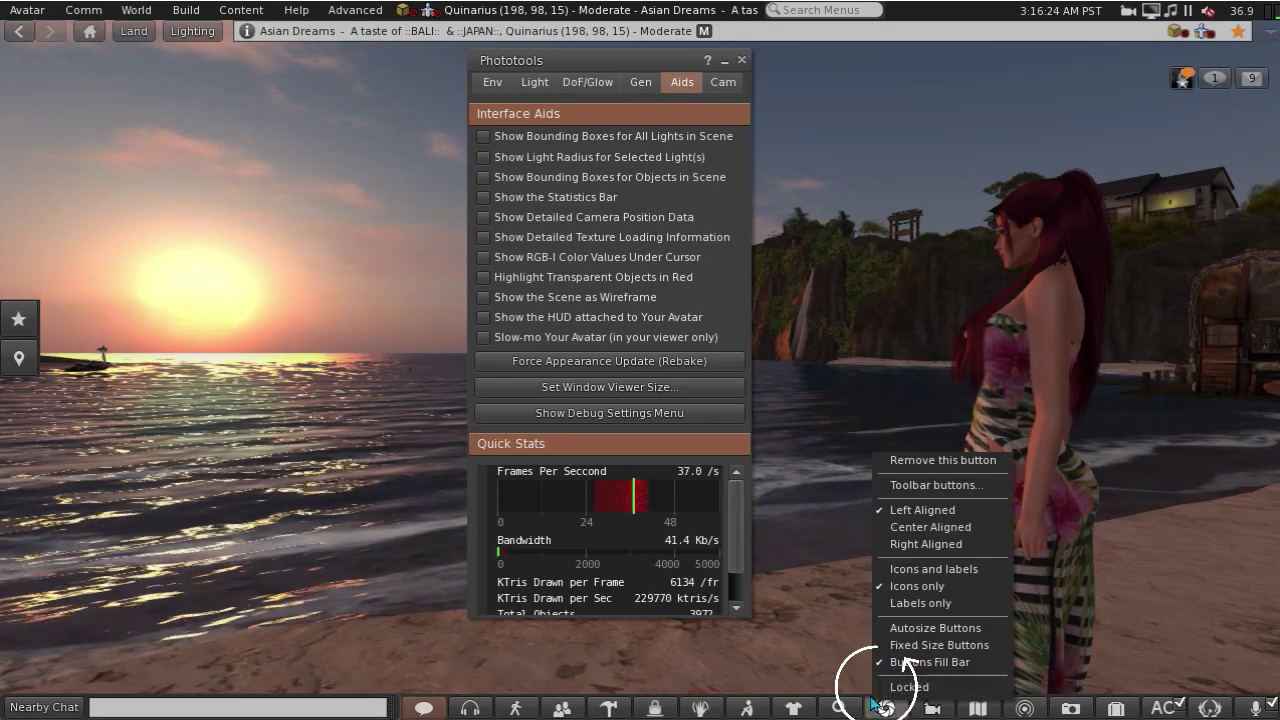
click(928, 487)
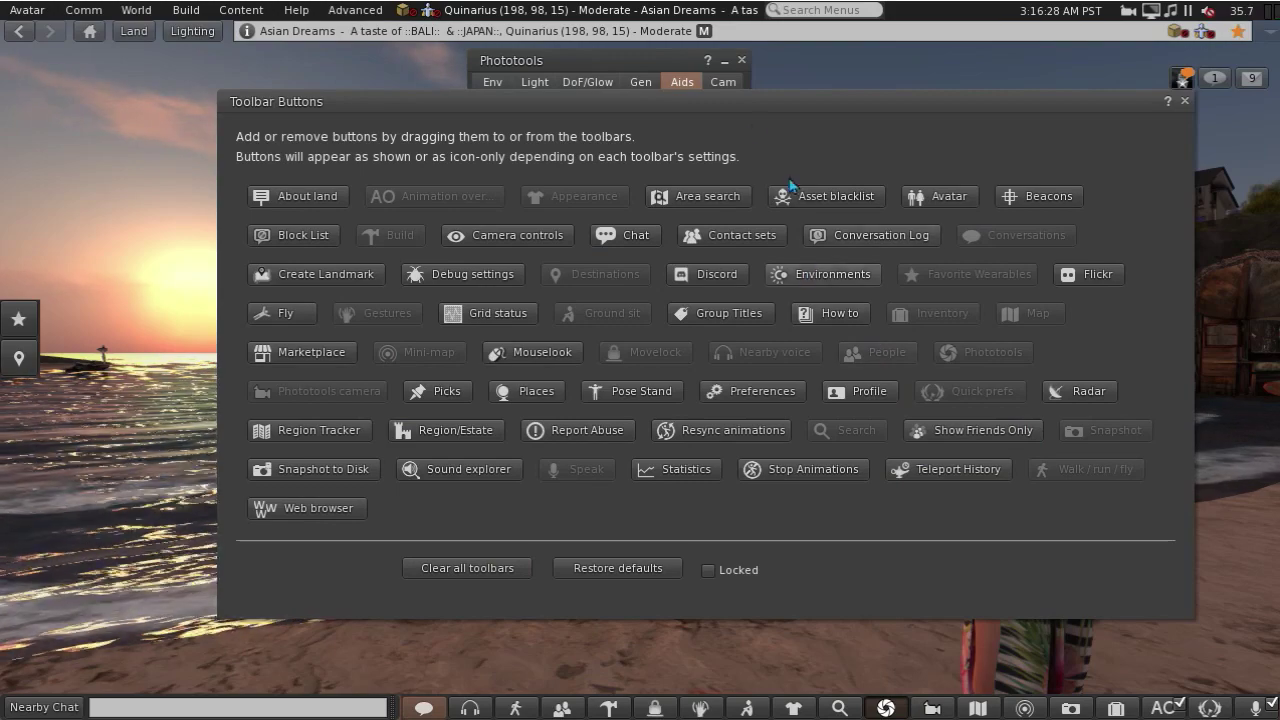
drag(740, 104, 737, 139)
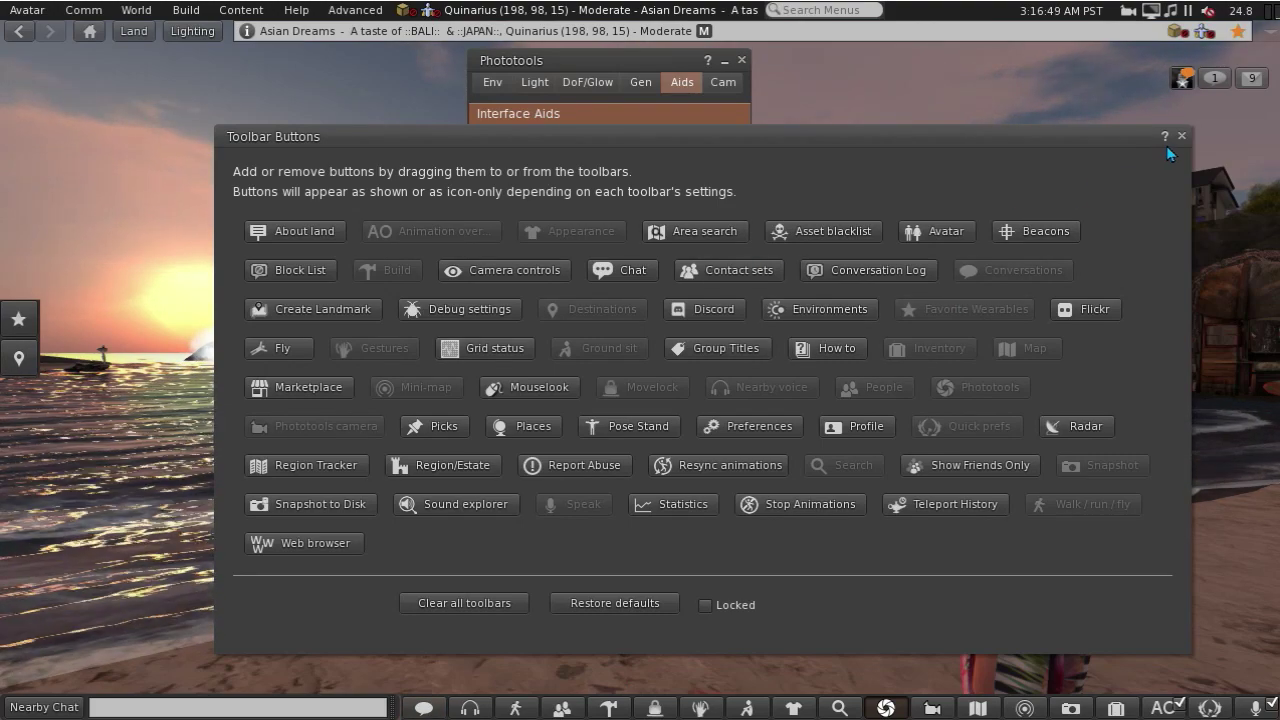
Step: Close the toolbar button configuration, show the environment settings in Phototools and move its window aside
click(1181, 136)
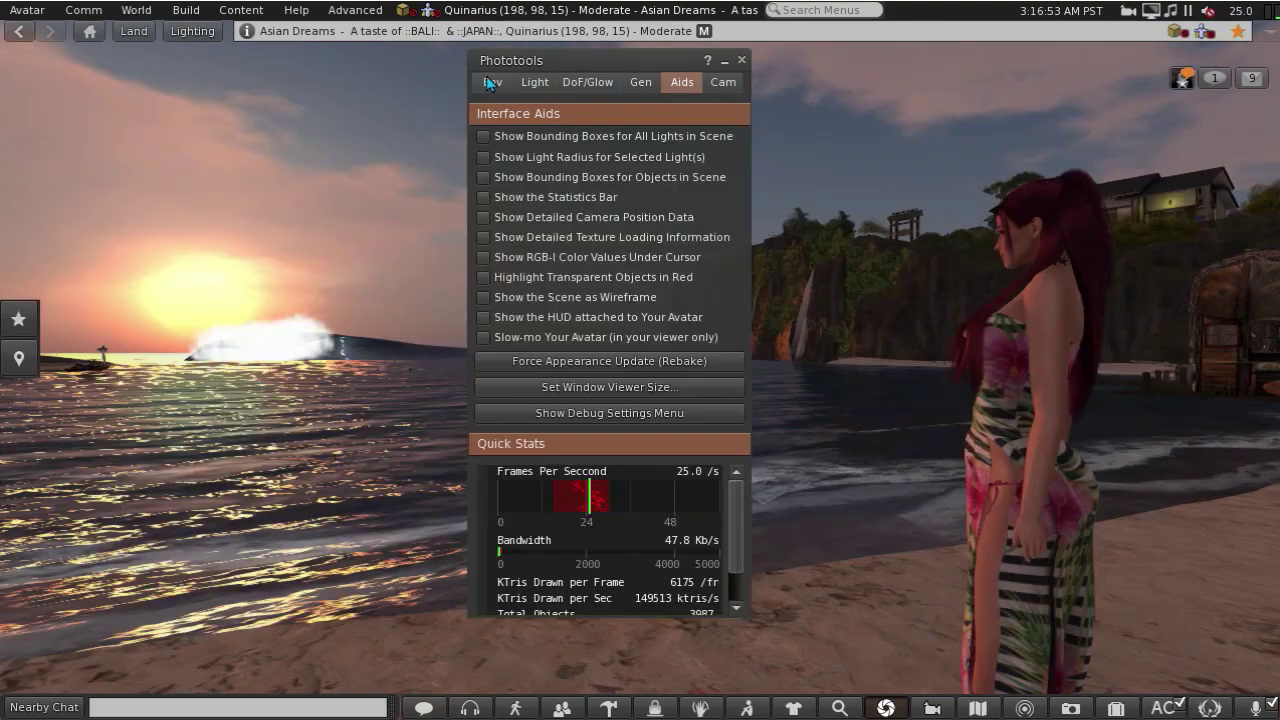
click(489, 82)
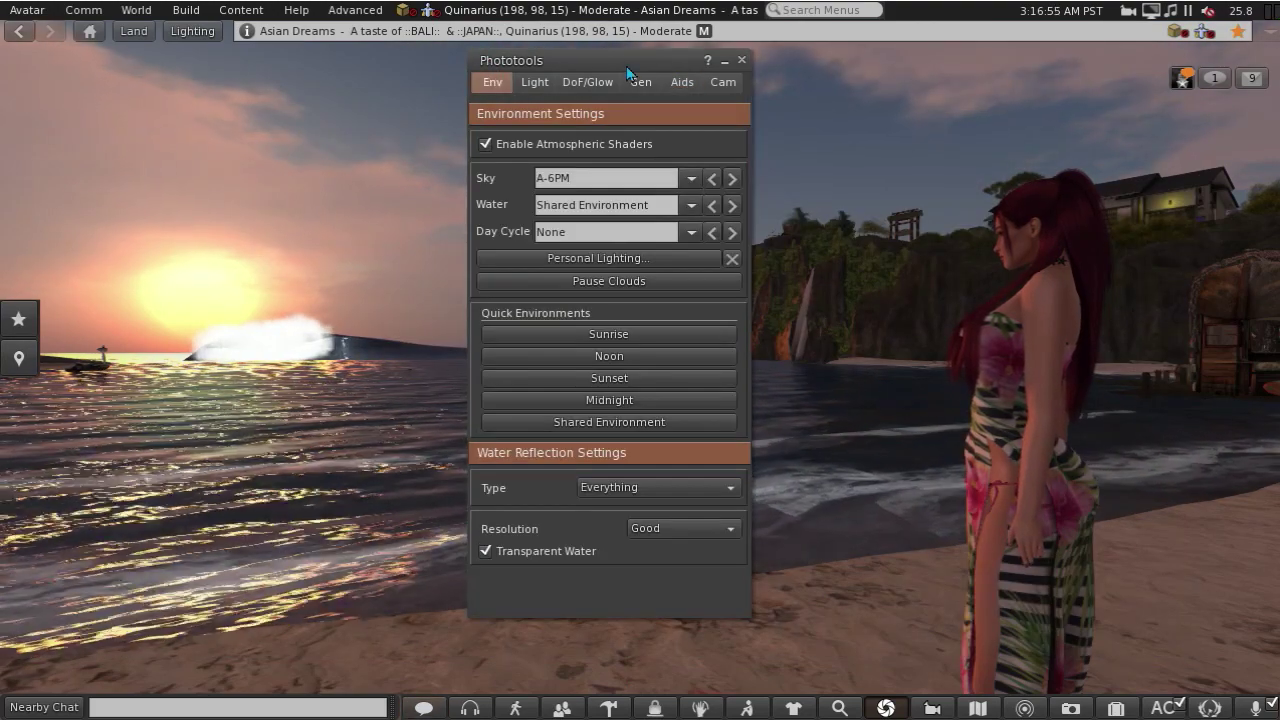
drag(628, 58, 499, 42)
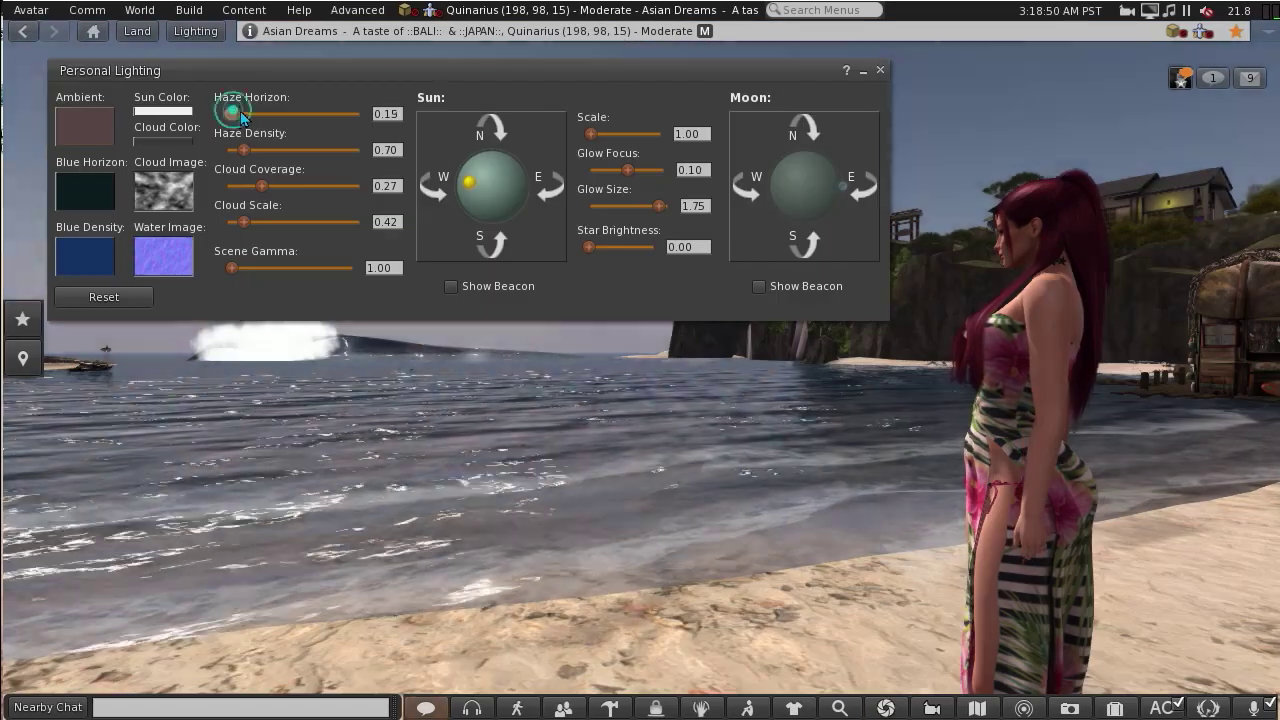
Step: Raise Haze Horizon to 0.89 and Haze Density to about 1.15 in Personal Lighting
drag(229, 109, 255, 118)
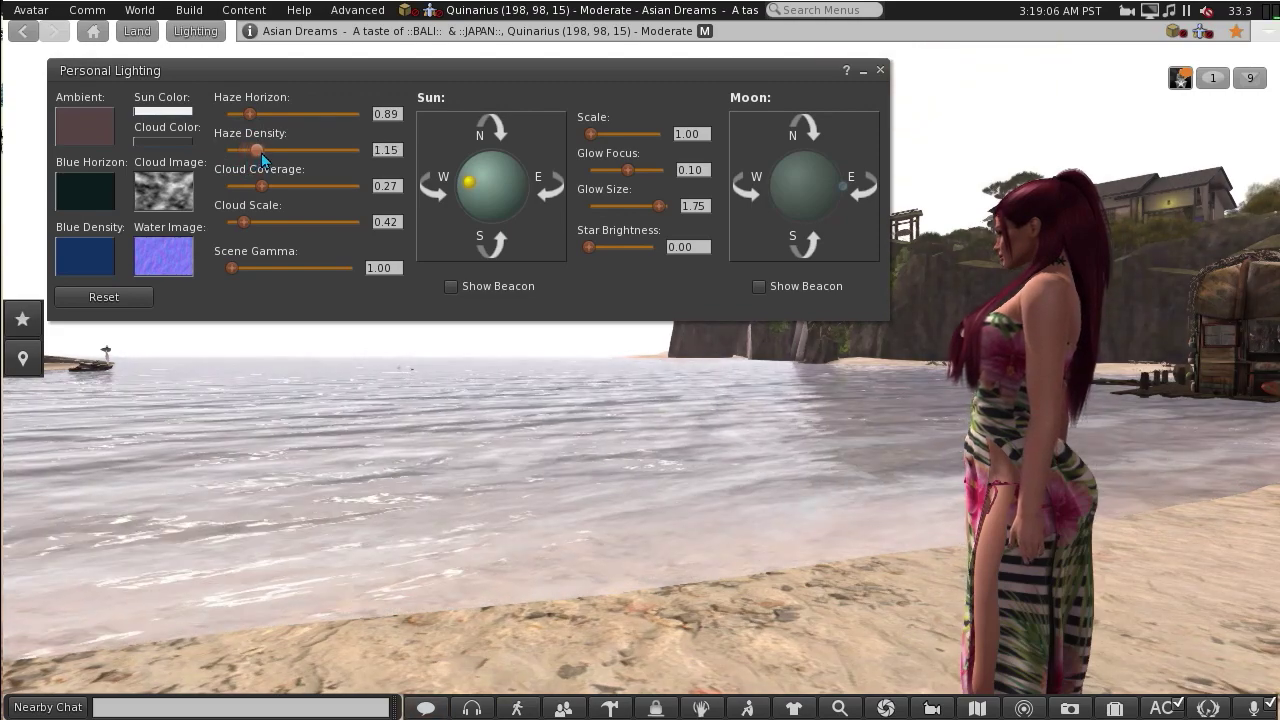
drag(258, 157, 264, 160)
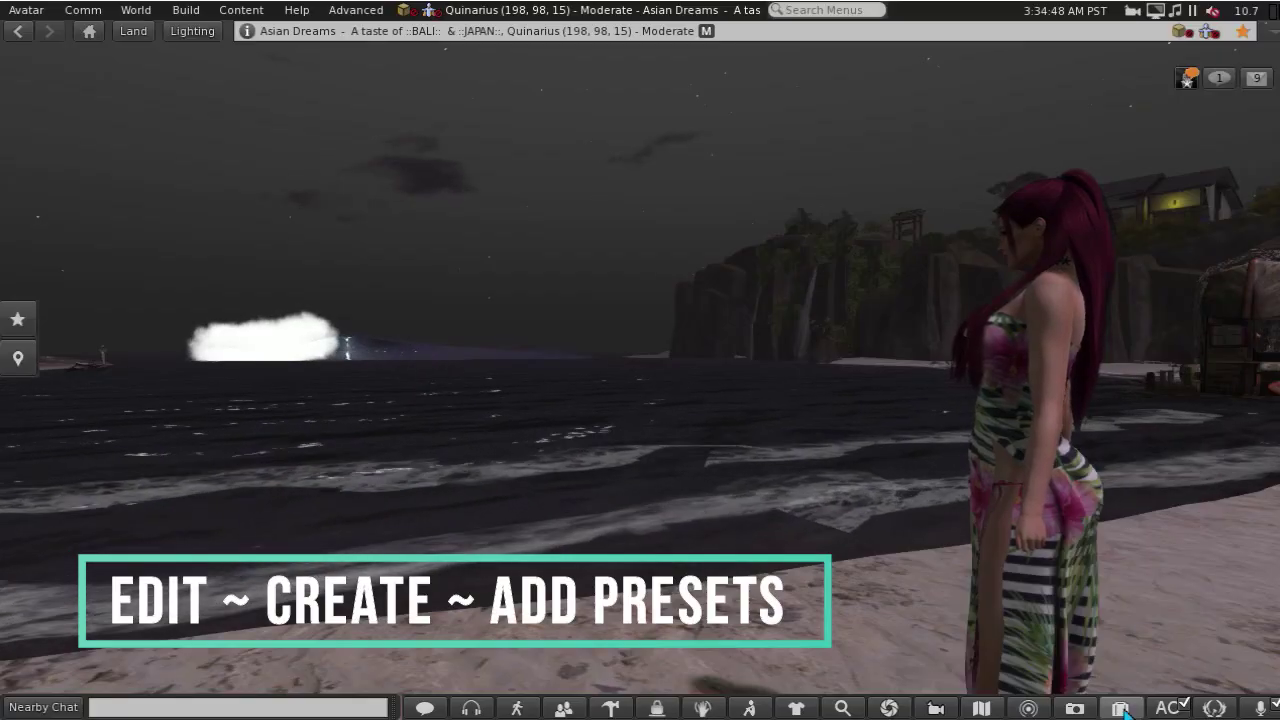
Step: Open the inventory and expand the Library's Environments folder to reach its sky presets
click(1120, 708)
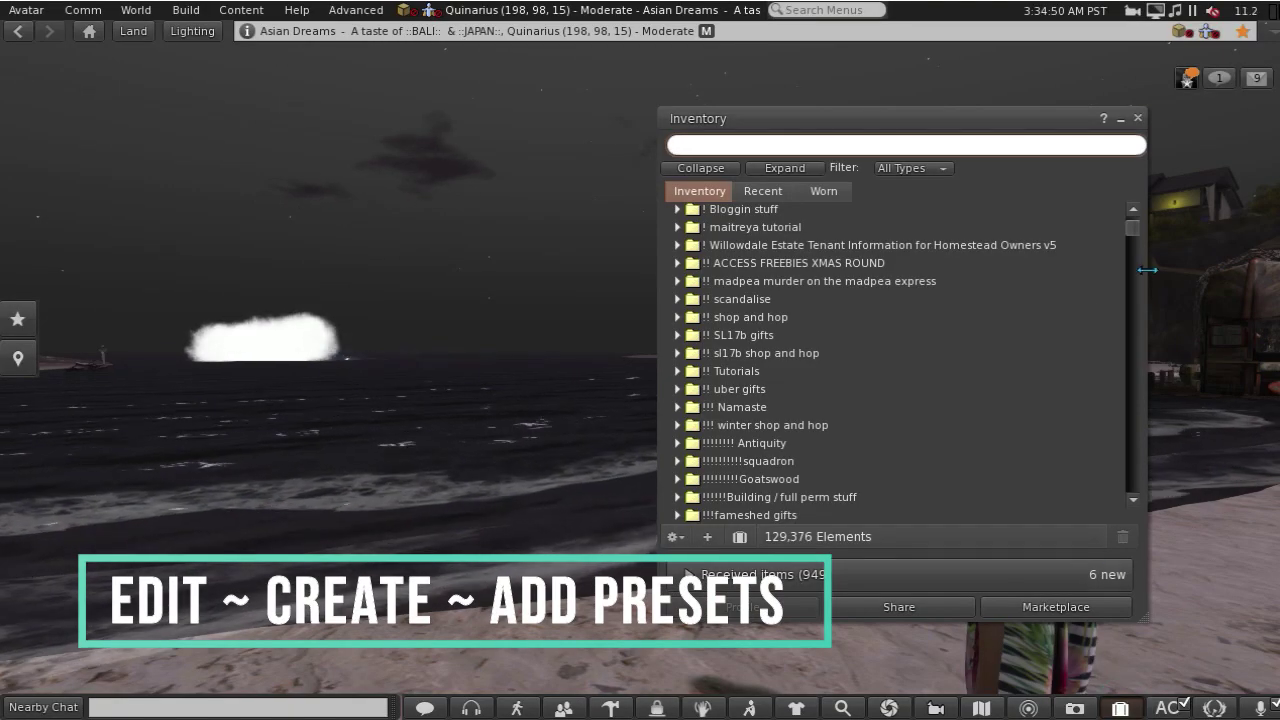
drag(1132, 232, 1124, 524)
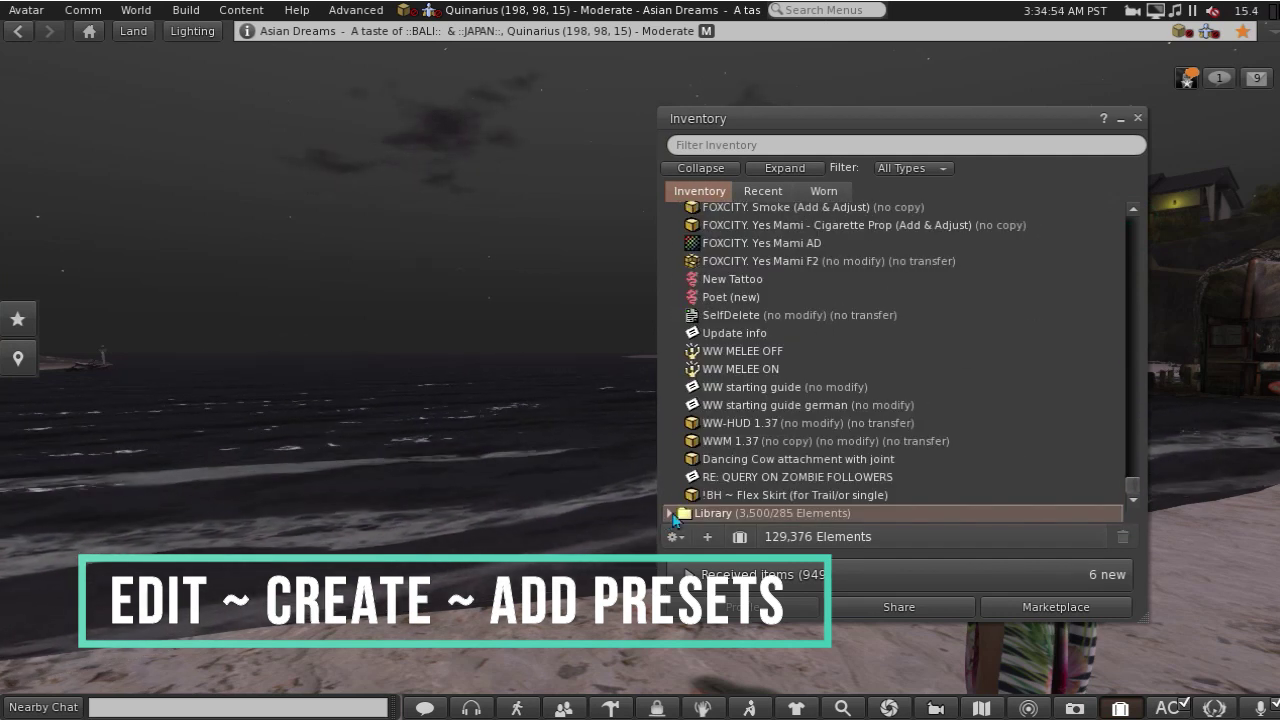
click(1133, 494)
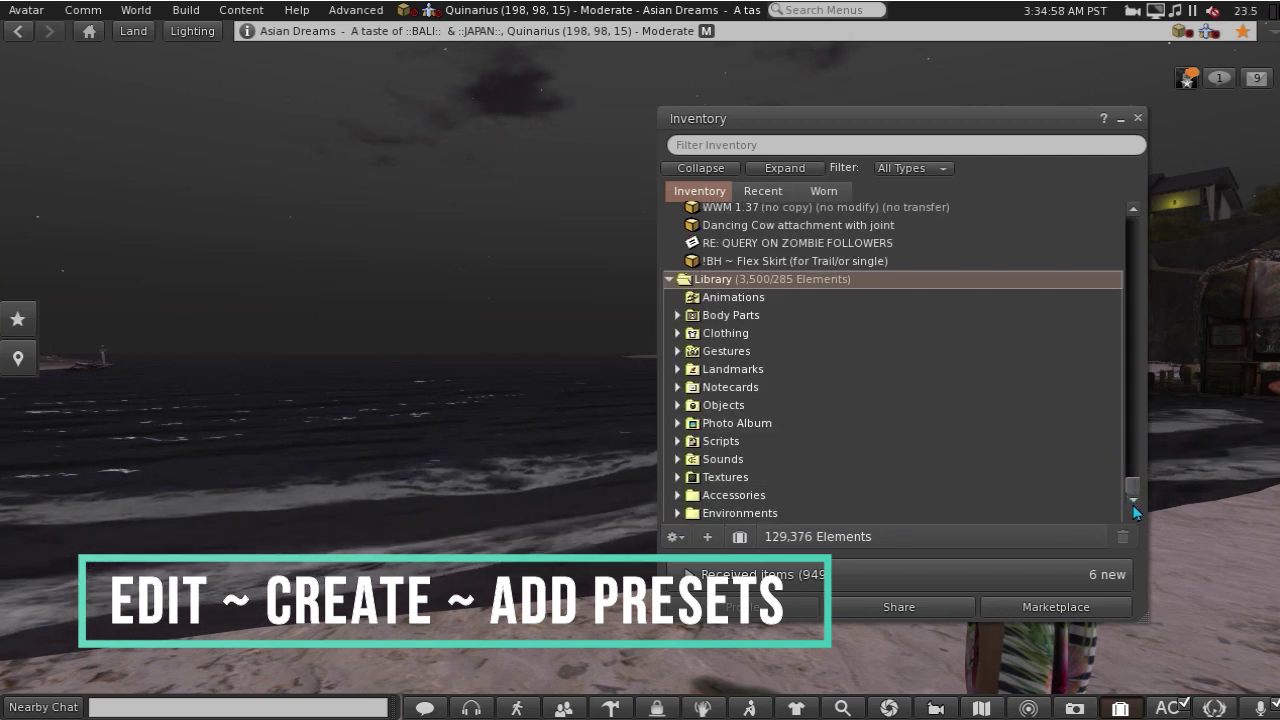
click(677, 513)
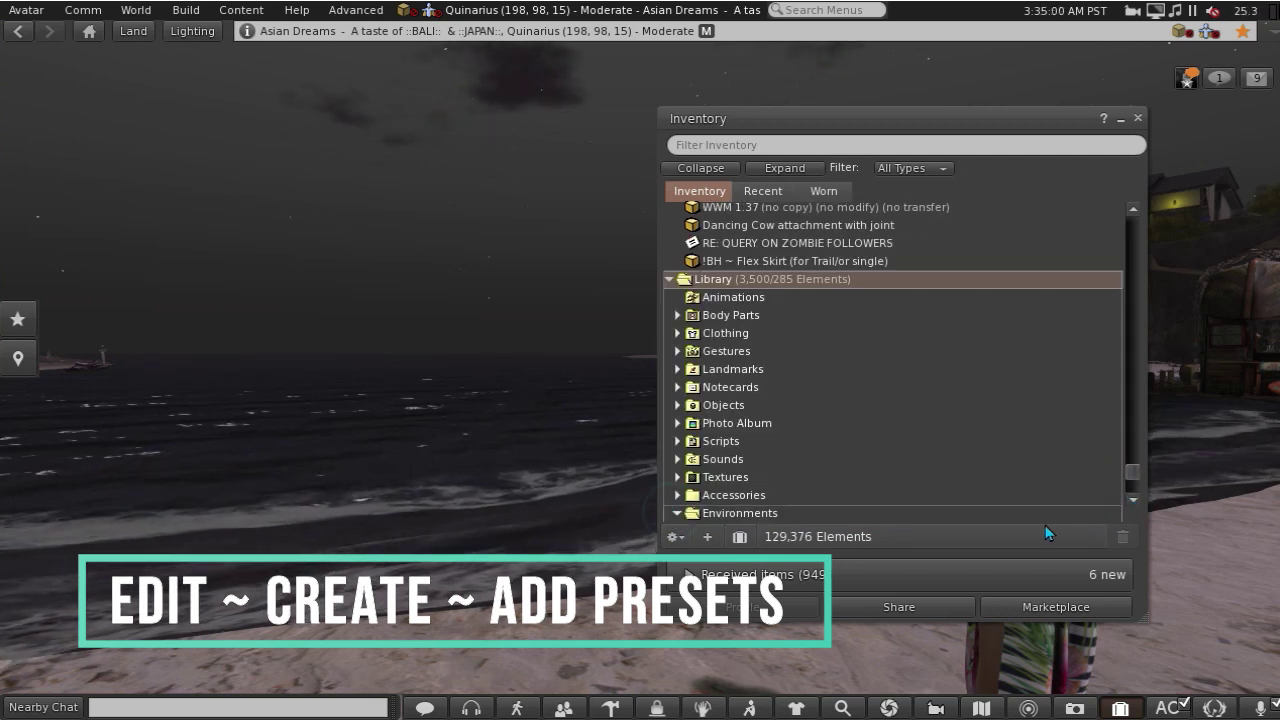
drag(1128, 478, 1130, 498)
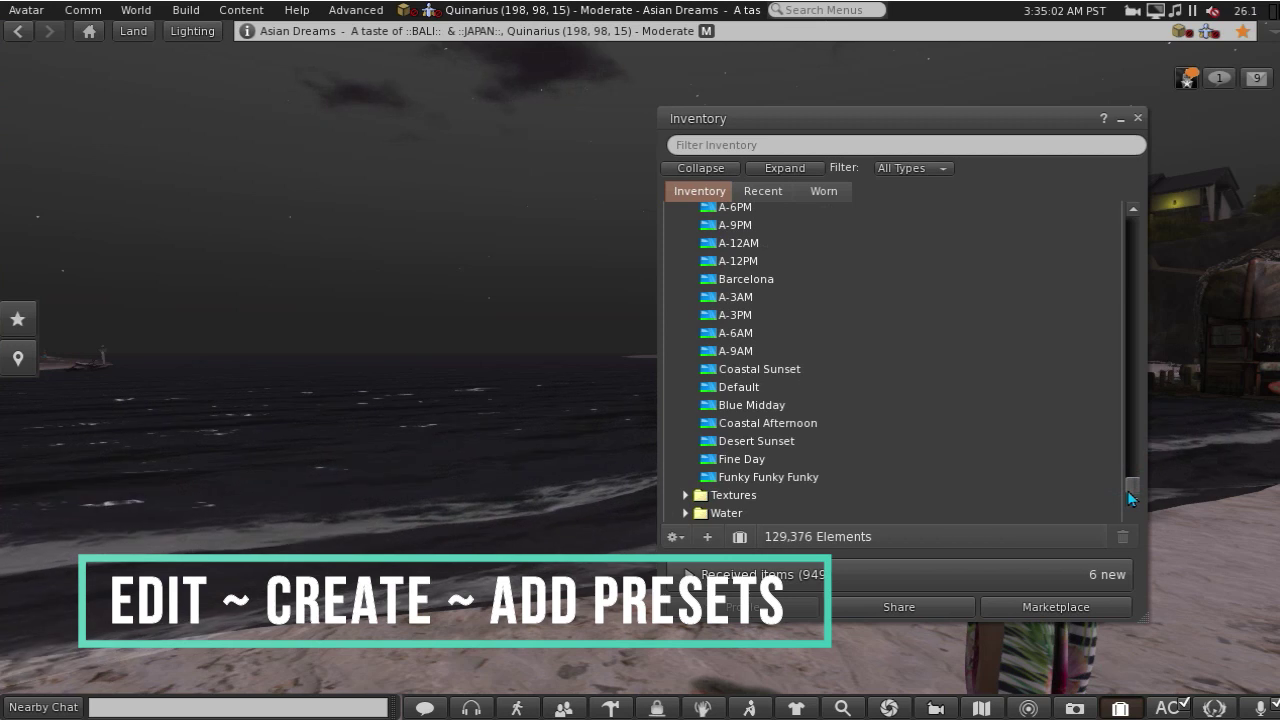
scroll(971, 382, up, 3)
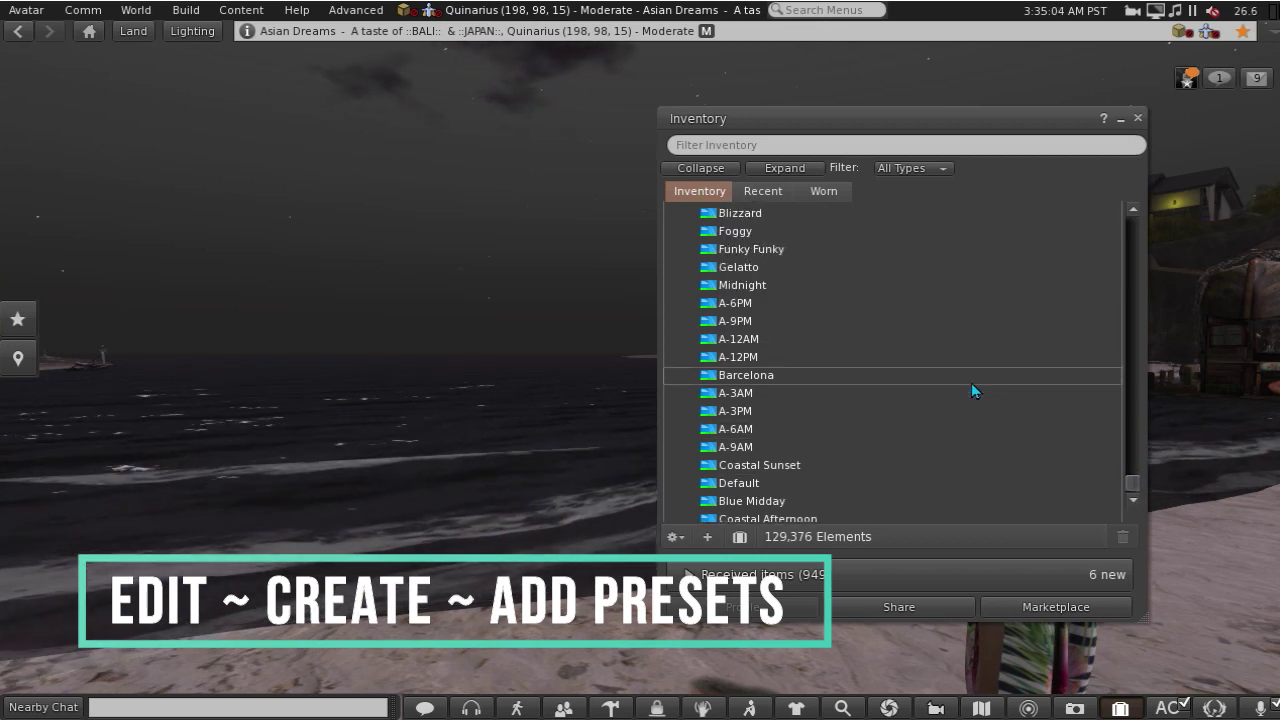
scroll(971, 382, down, 3)
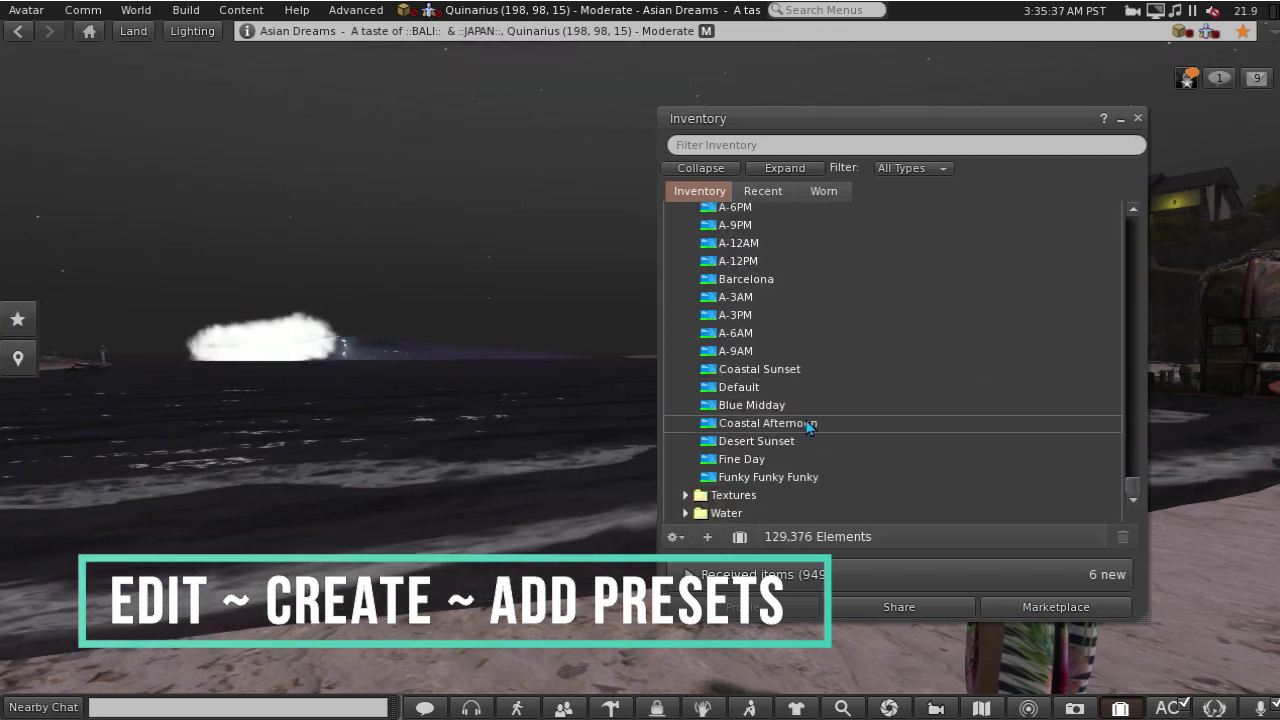
Step: Copy the Coastal Afternoon sky from the Library into the inventory's Settings folder, and close the inventory
right_click(809, 423)
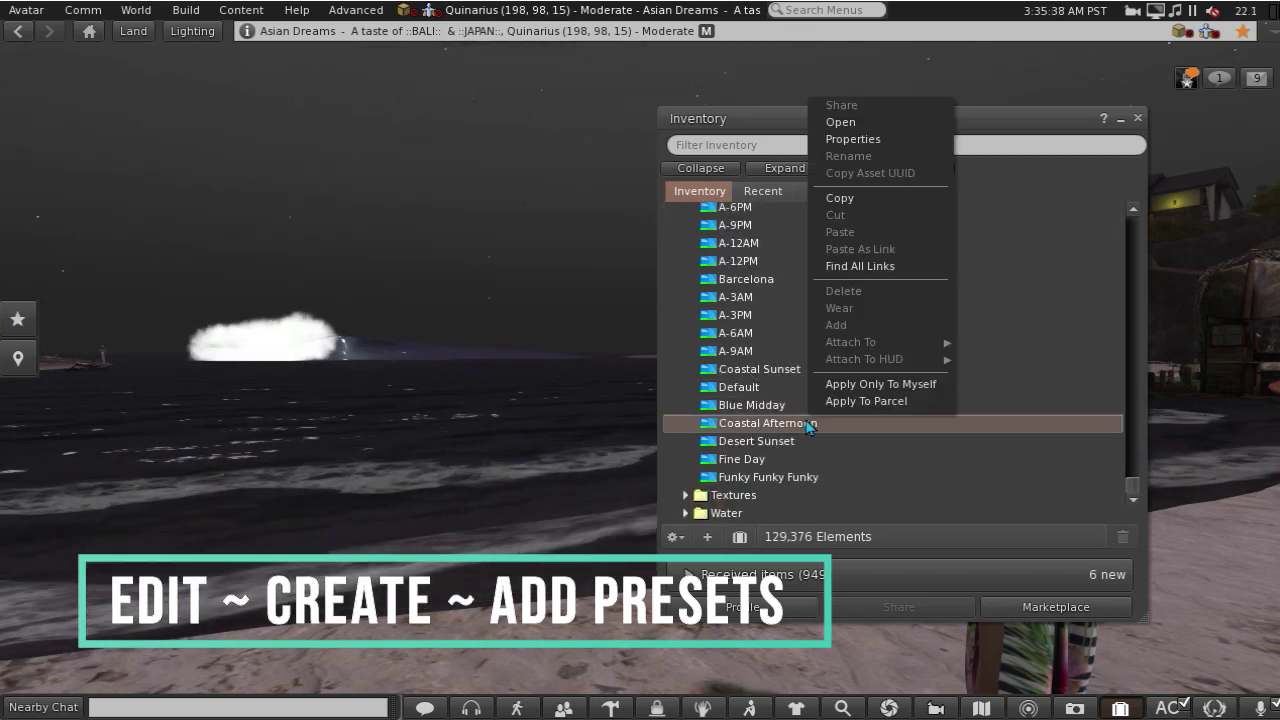
click(843, 199)
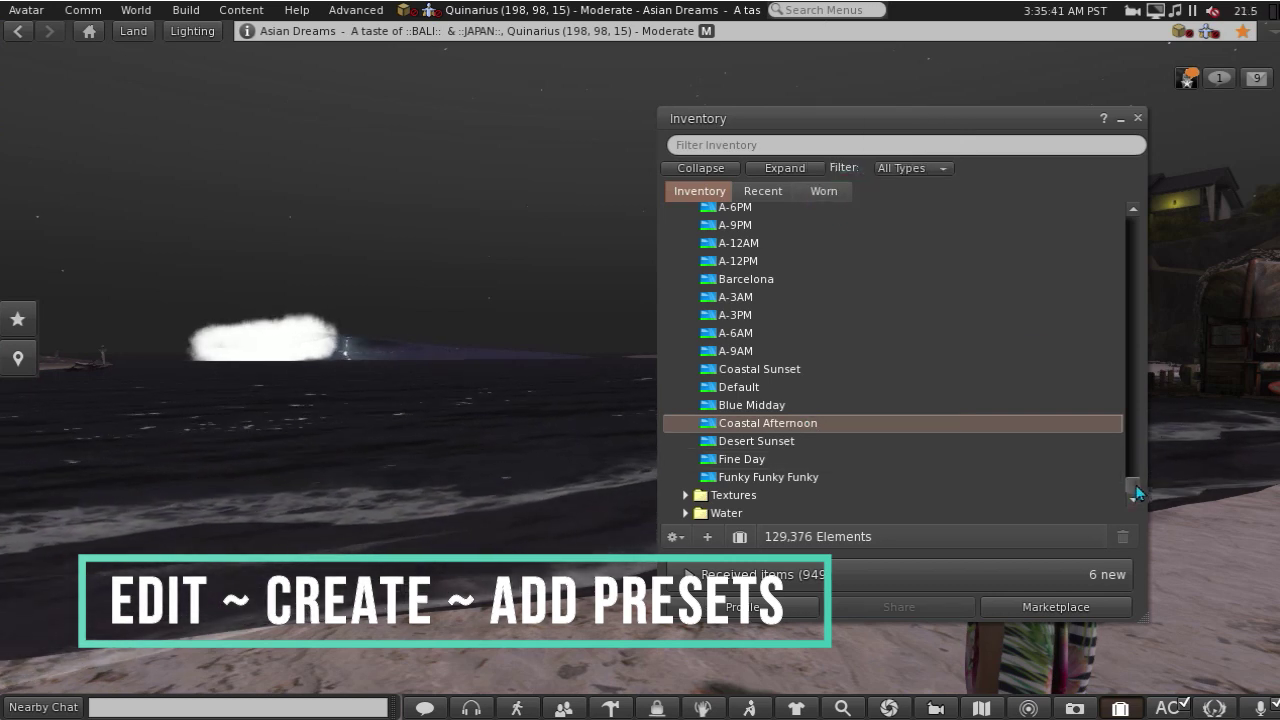
drag(1135, 492, 1128, 227)
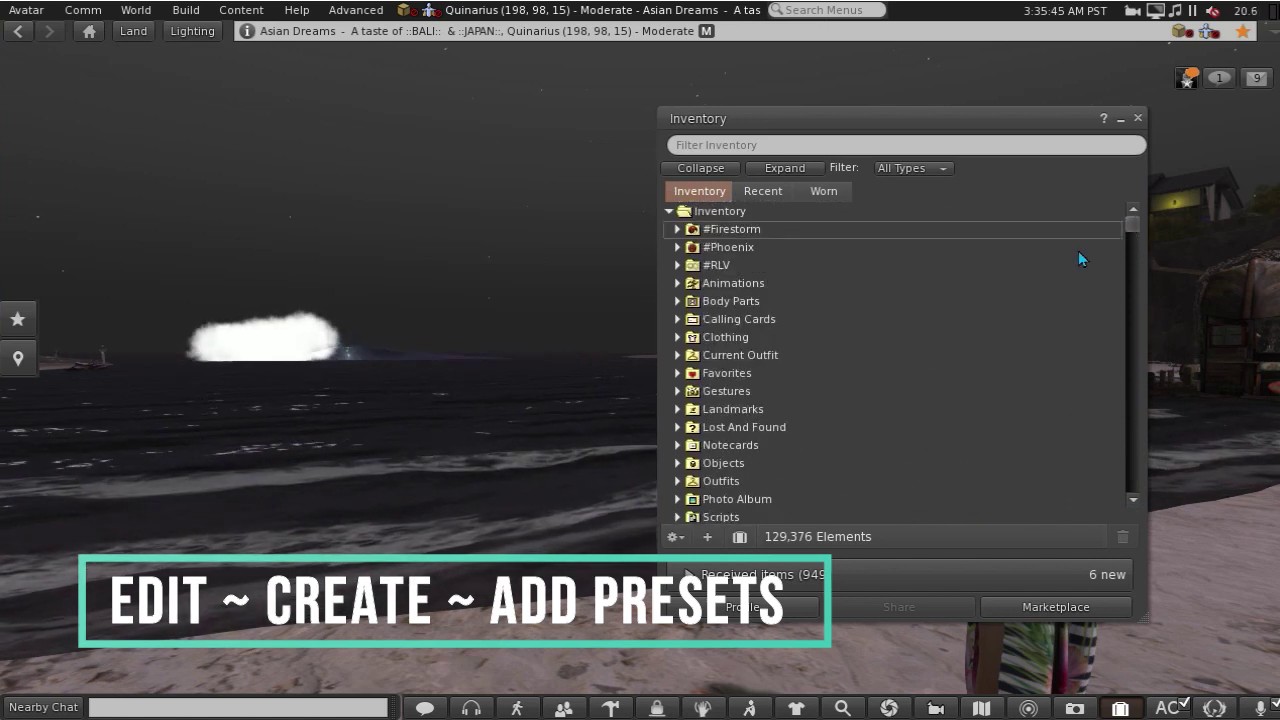
scroll(773, 370, down, 3)
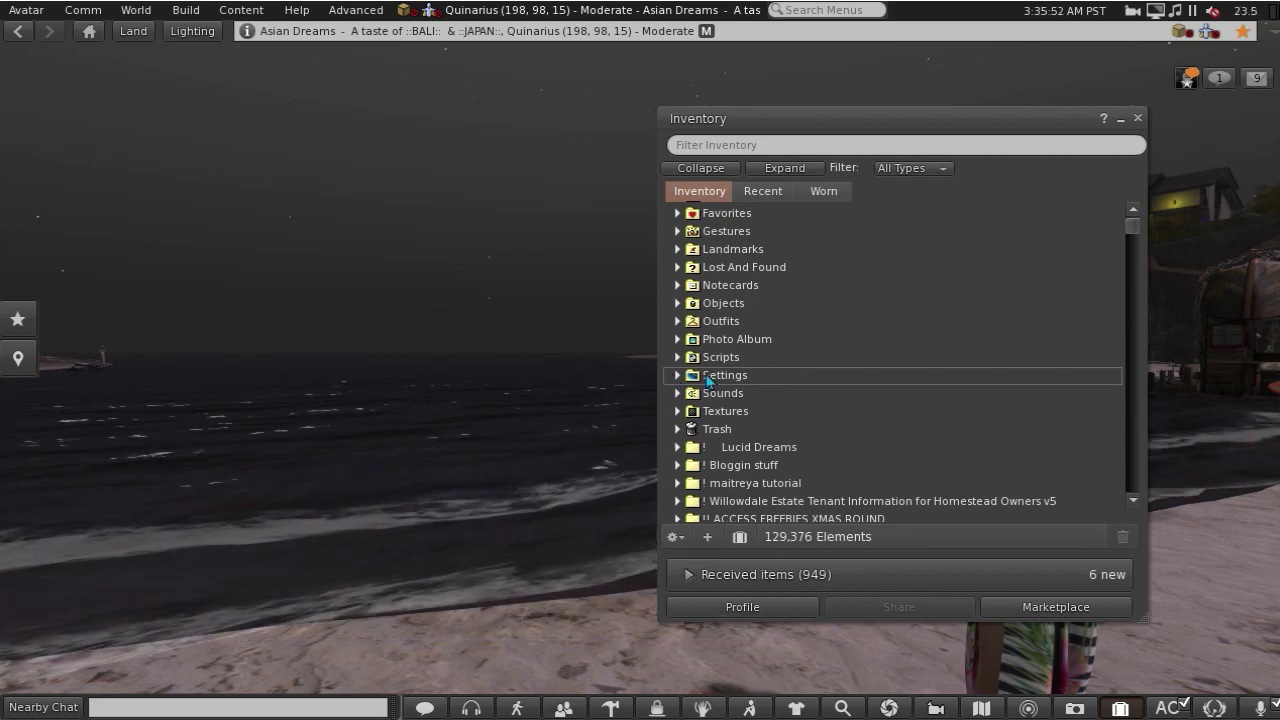
right_click(706, 378)
click(742, 592)
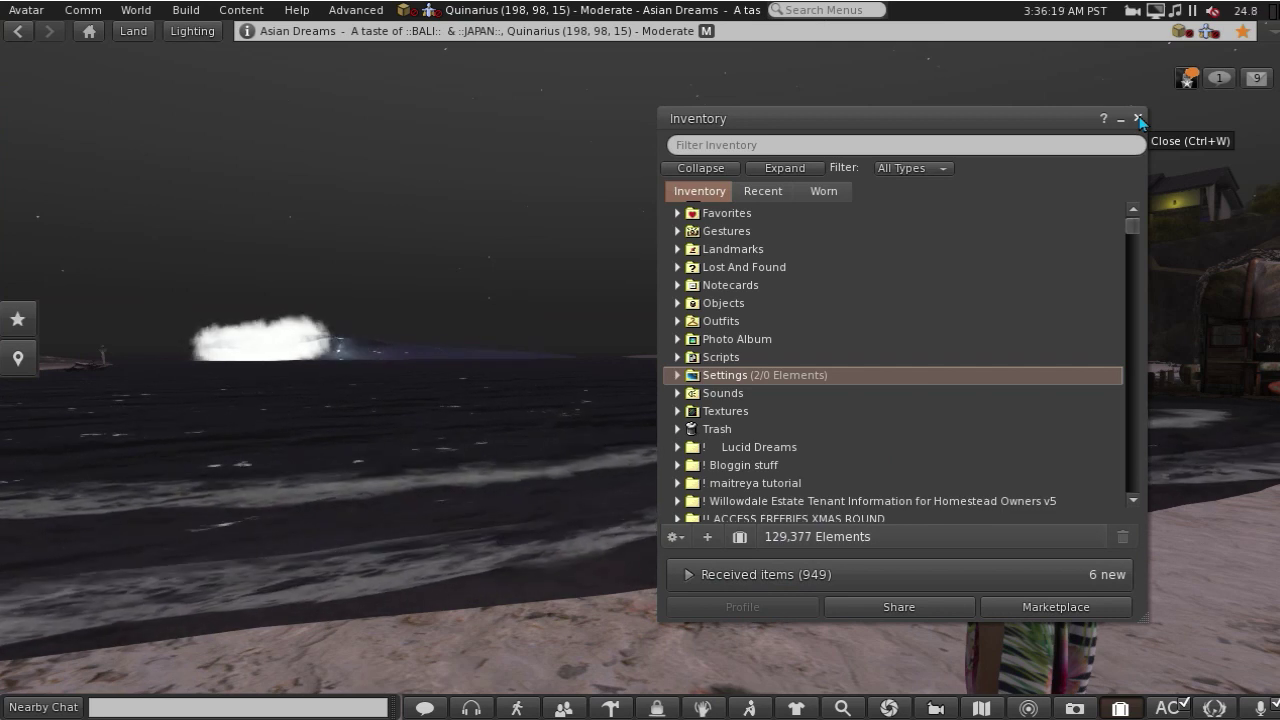
click(1138, 119)
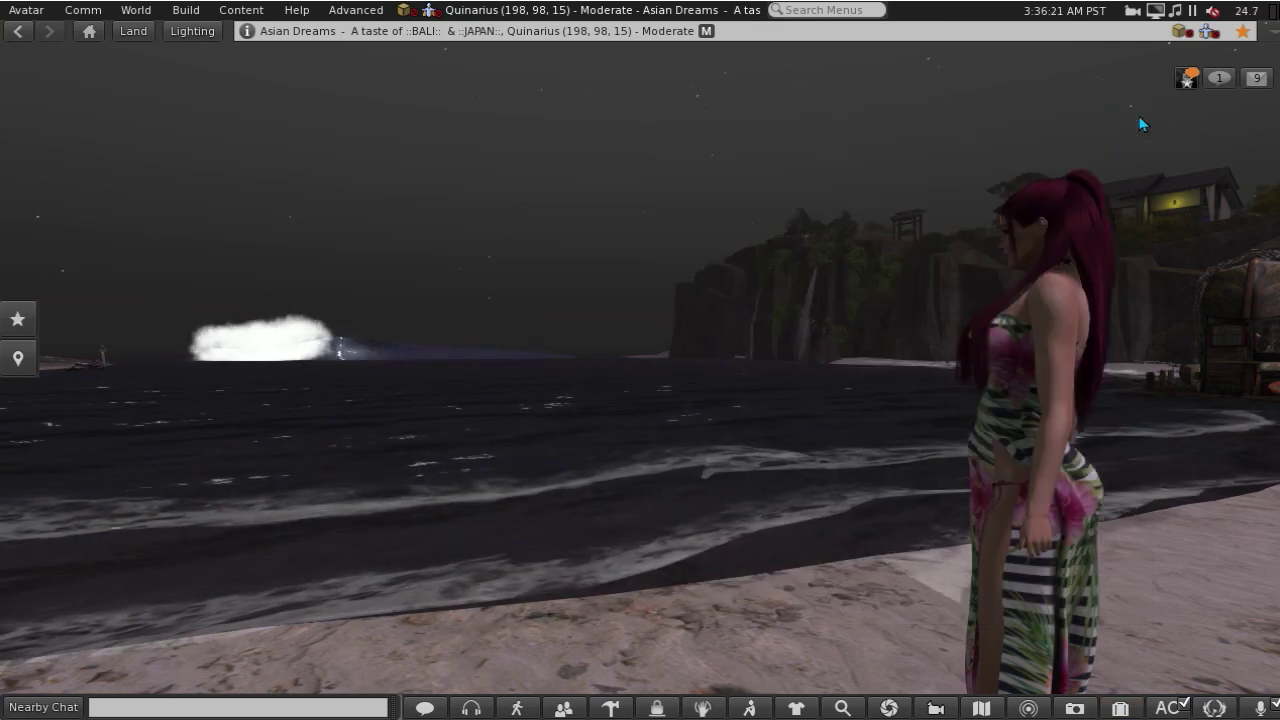
Step: Open My Environments and load the Coastal Afternoon sky from the Settings folder for editing
click(131, 12)
mouse_move(162, 402)
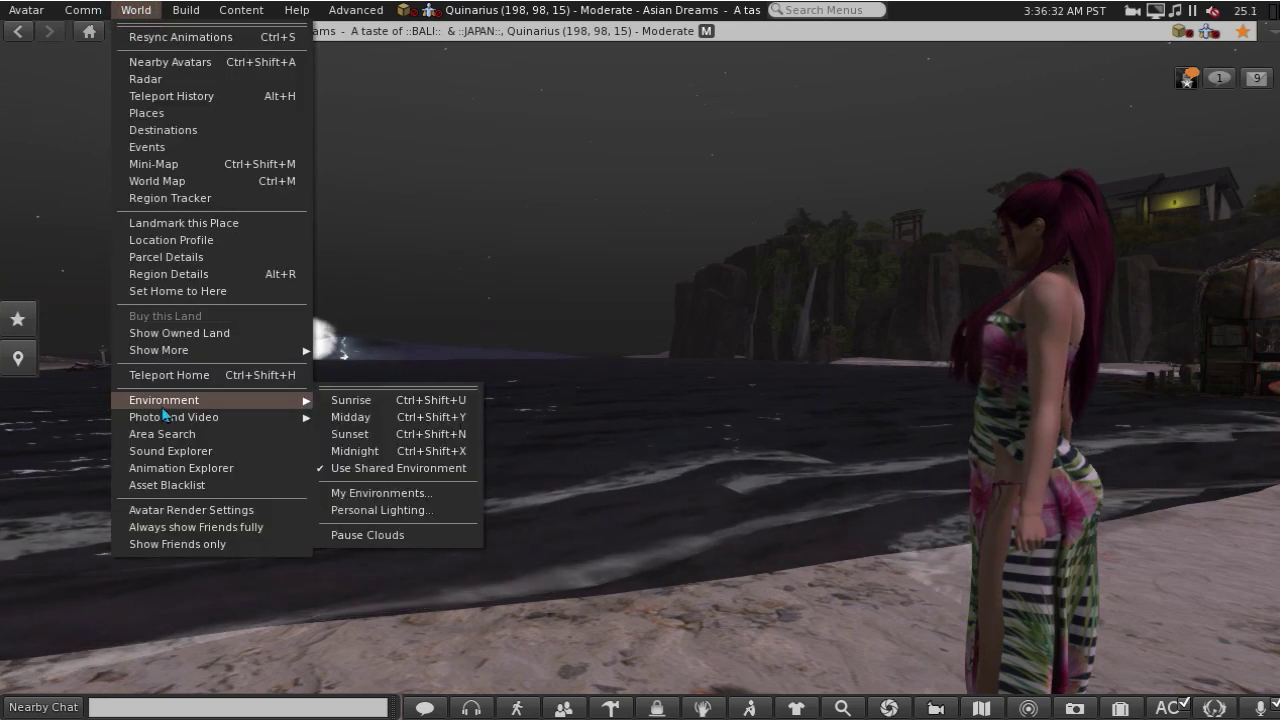
click(364, 499)
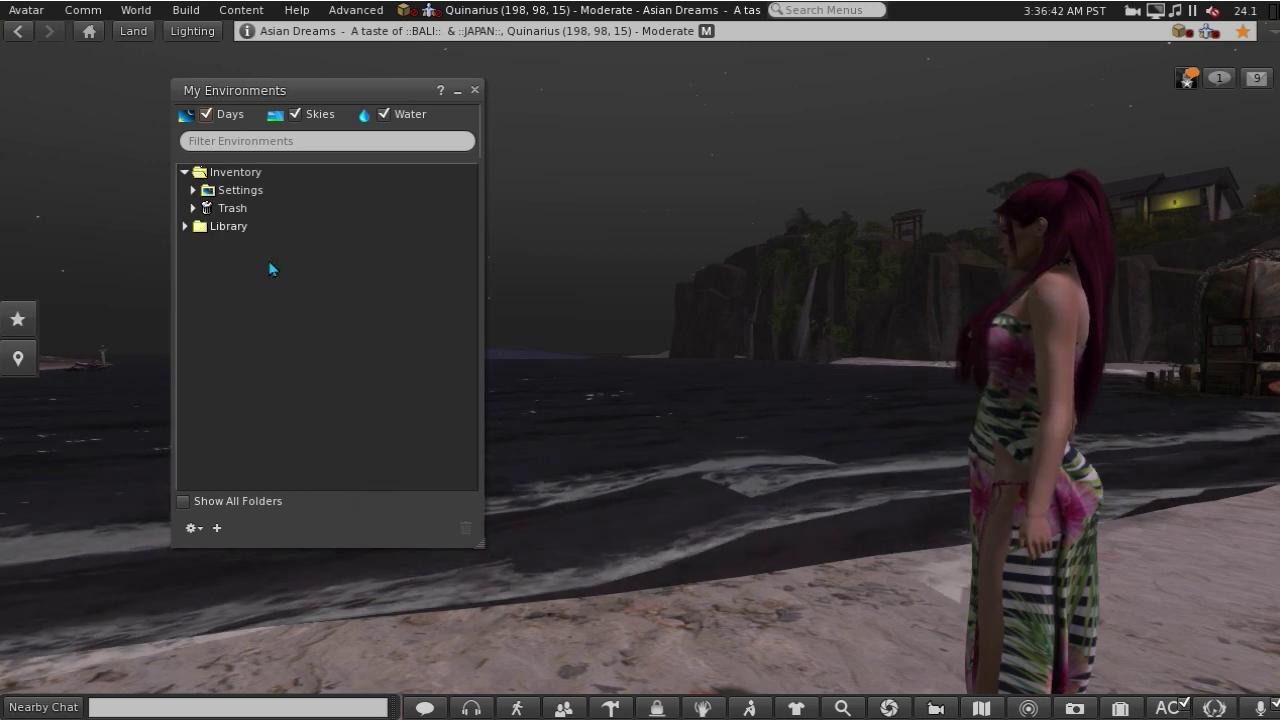
click(193, 190)
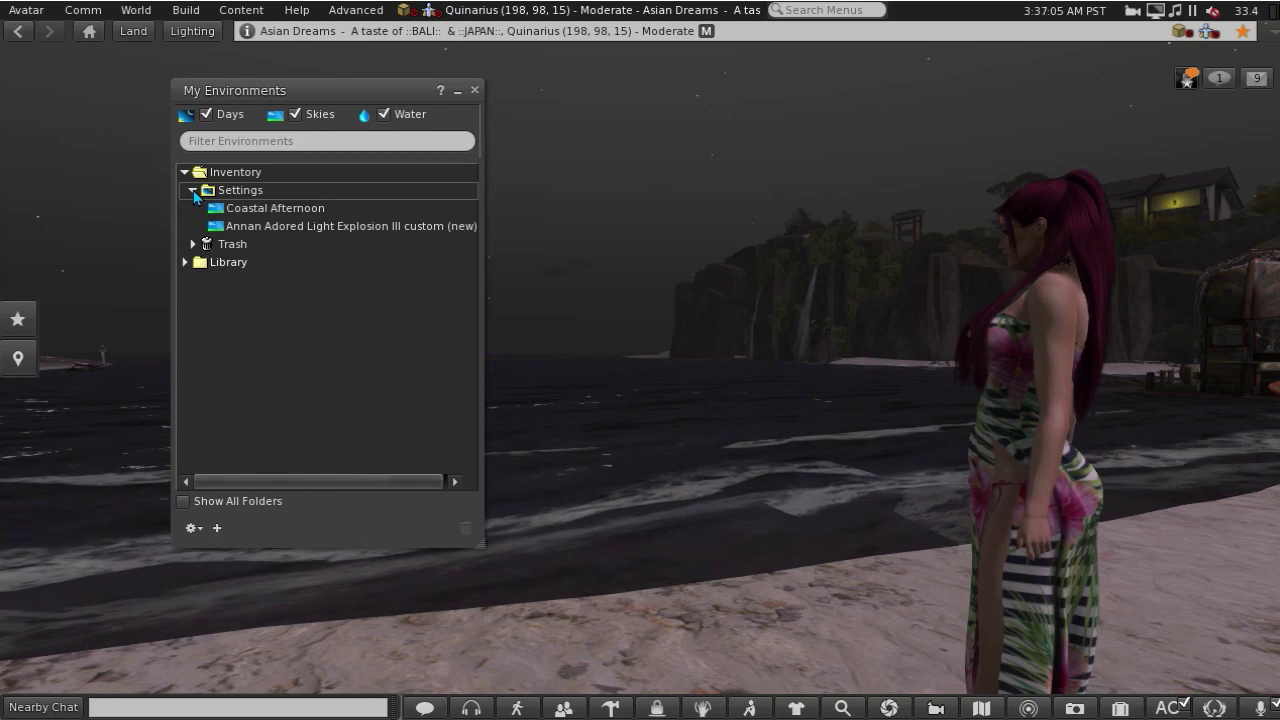
double_click(258, 208)
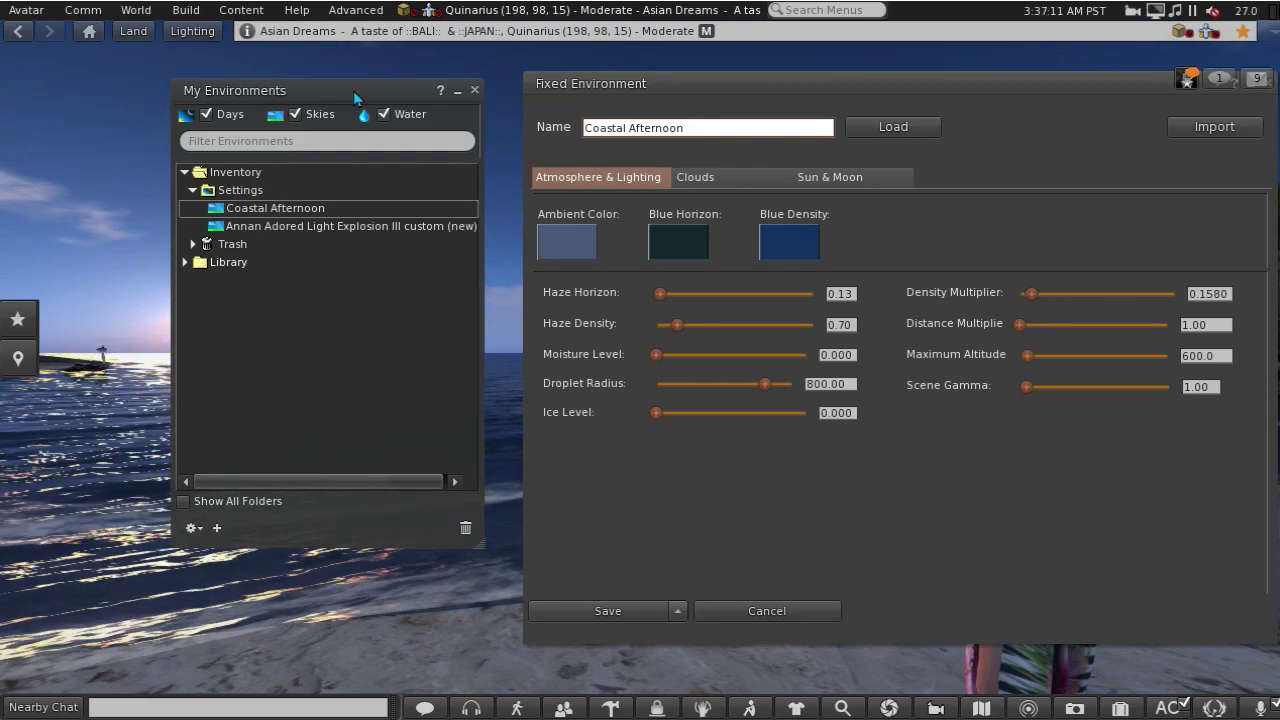
Step: Arrange the two environment windows side by side and set Haze Horizon to 0.54 and Haze Density to 1.31
drag(353, 90, 262, 237)
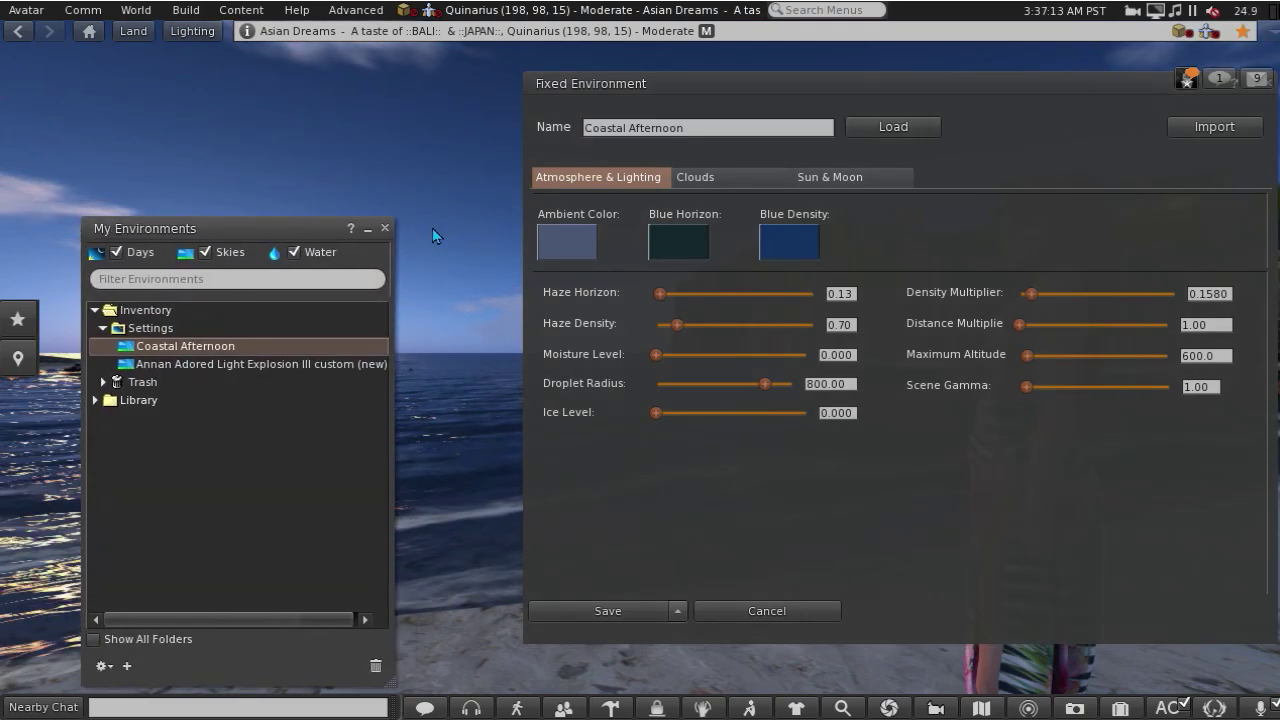
click(761, 84)
drag(761, 84, 780, 129)
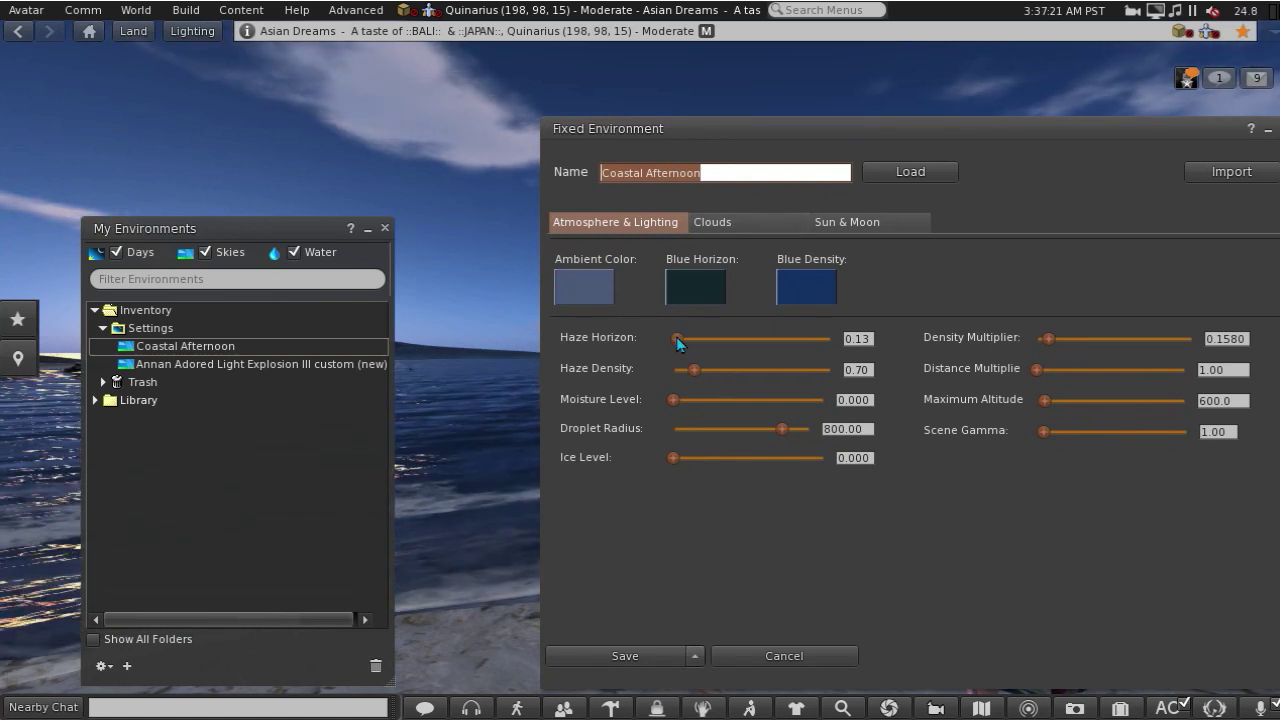
drag(677, 338, 714, 371)
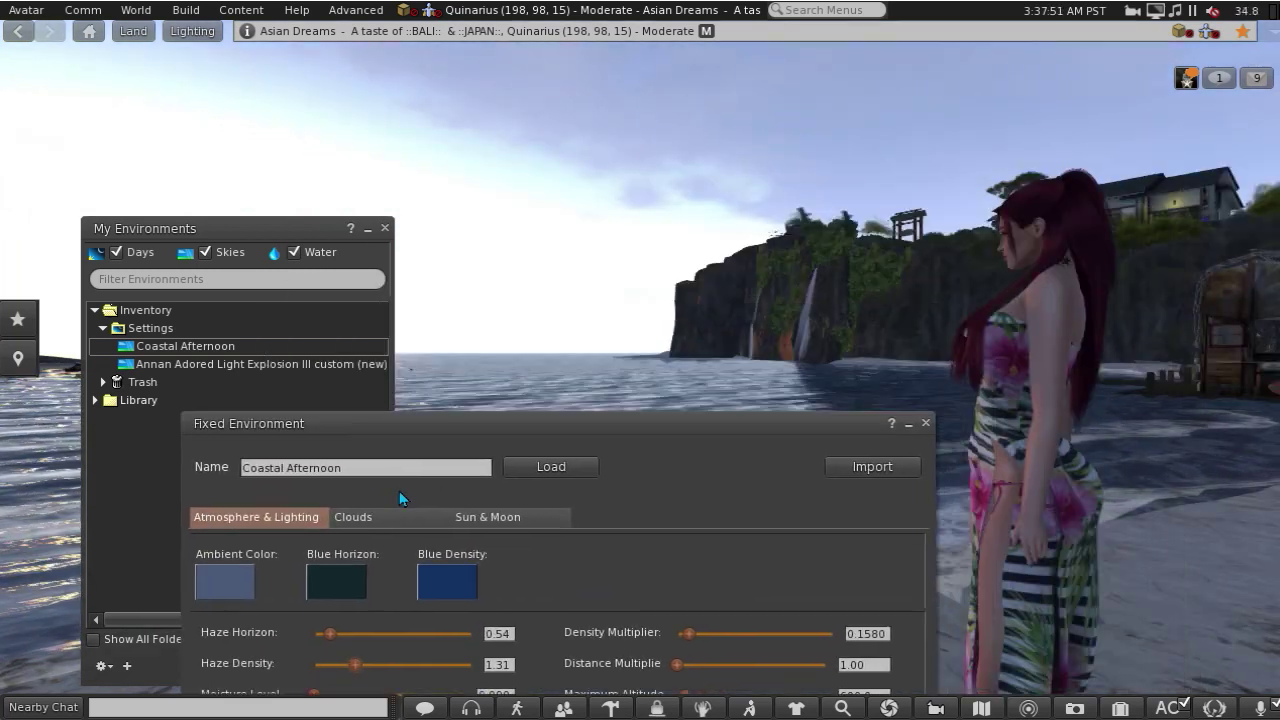
drag(399, 491, 697, 122)
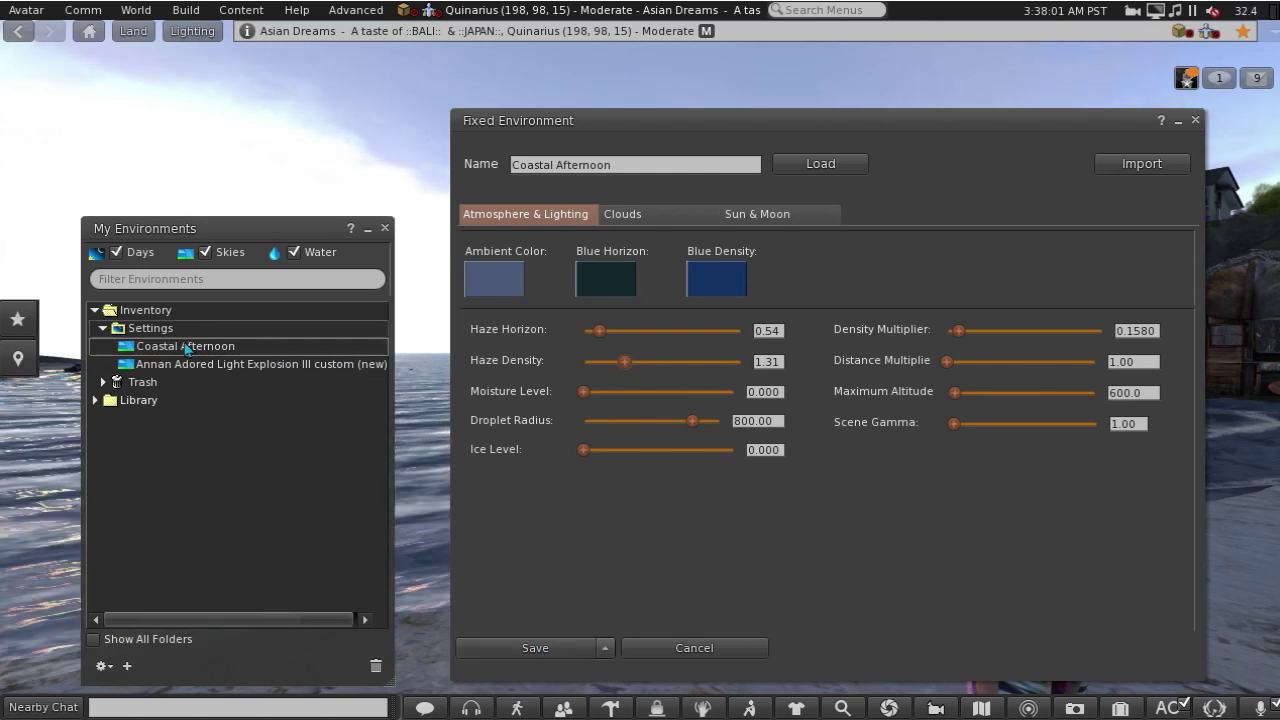
Step: Save the modified sky as a new preset named "Coastal Afternoon edit", without the "(new)" suffix
click(603, 650)
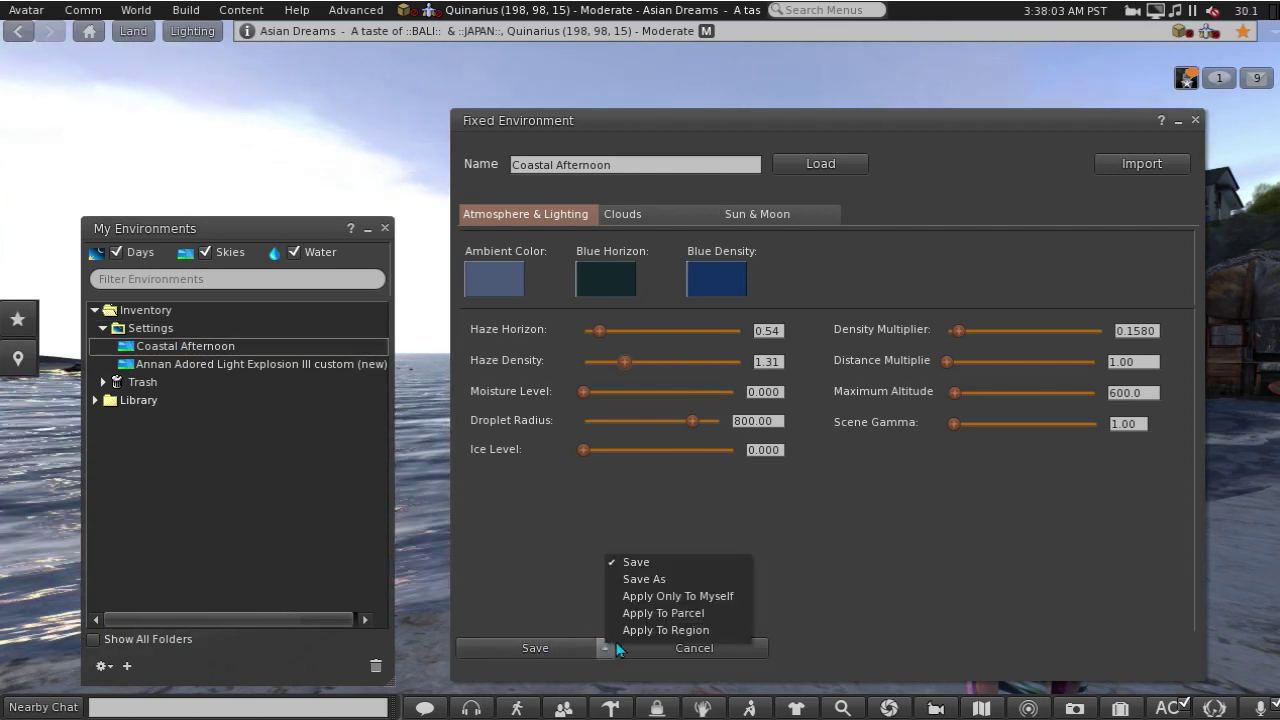
click(660, 582)
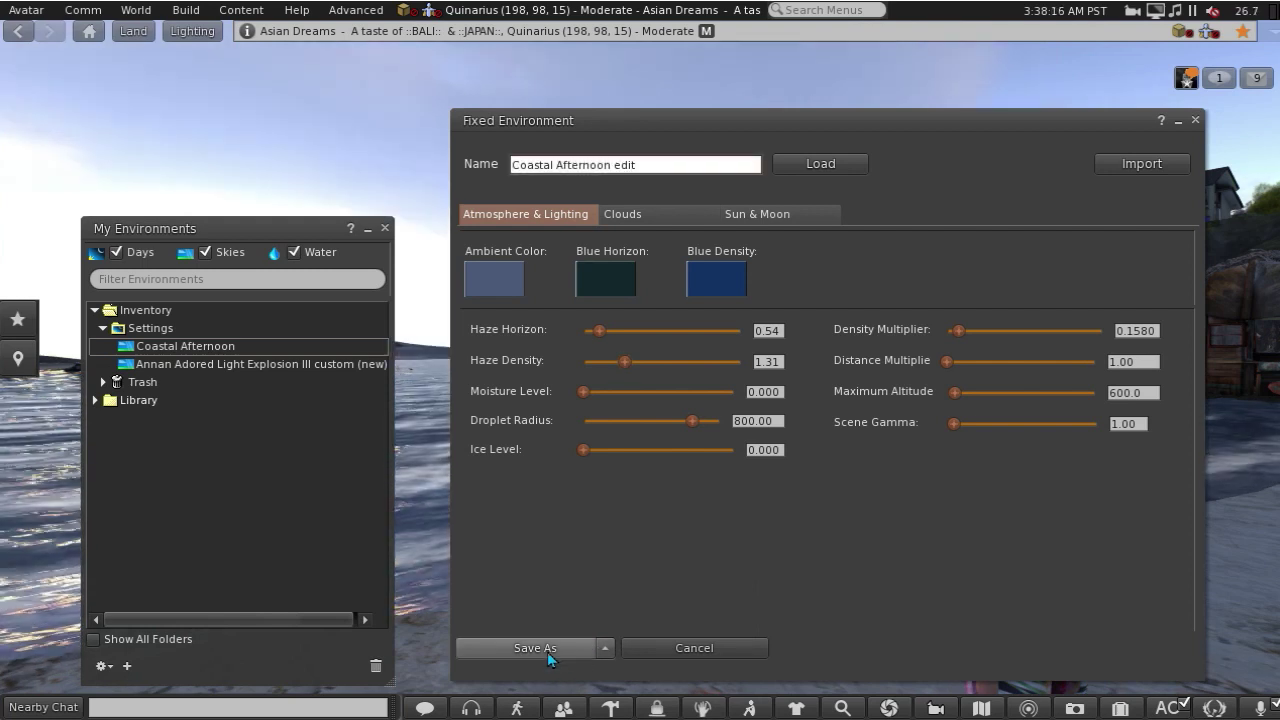
click(547, 651)
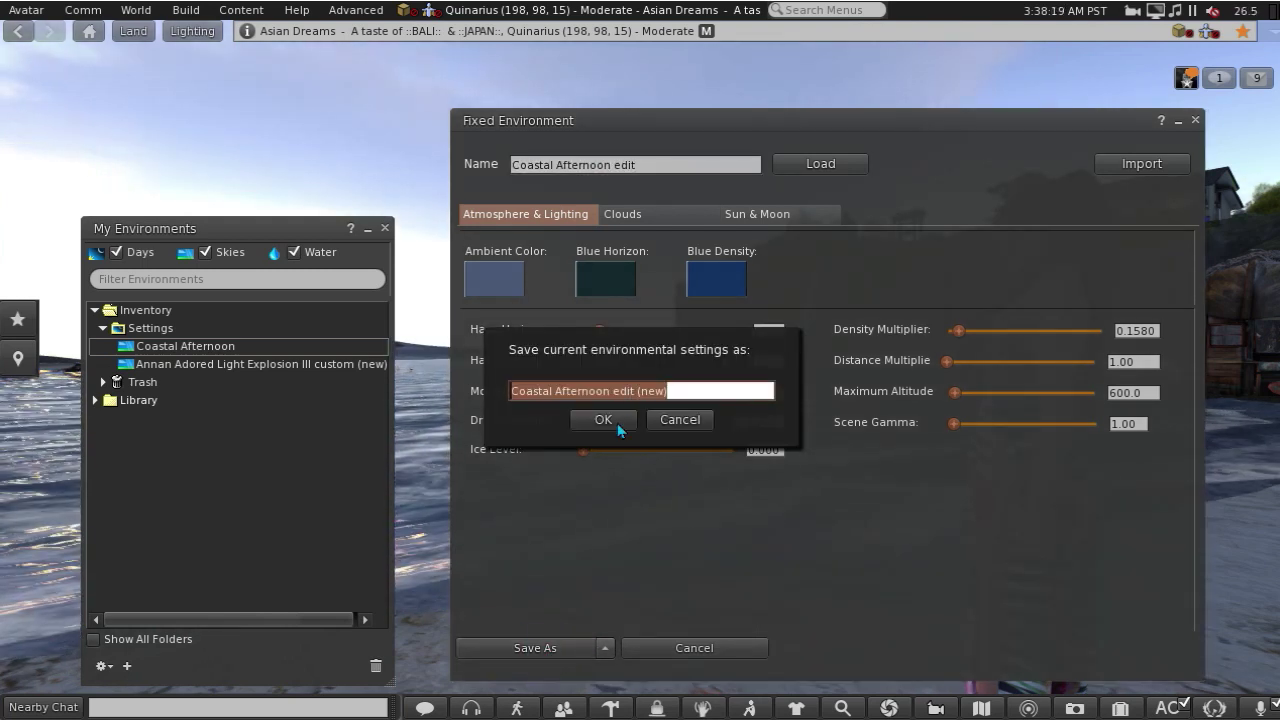
click(675, 391)
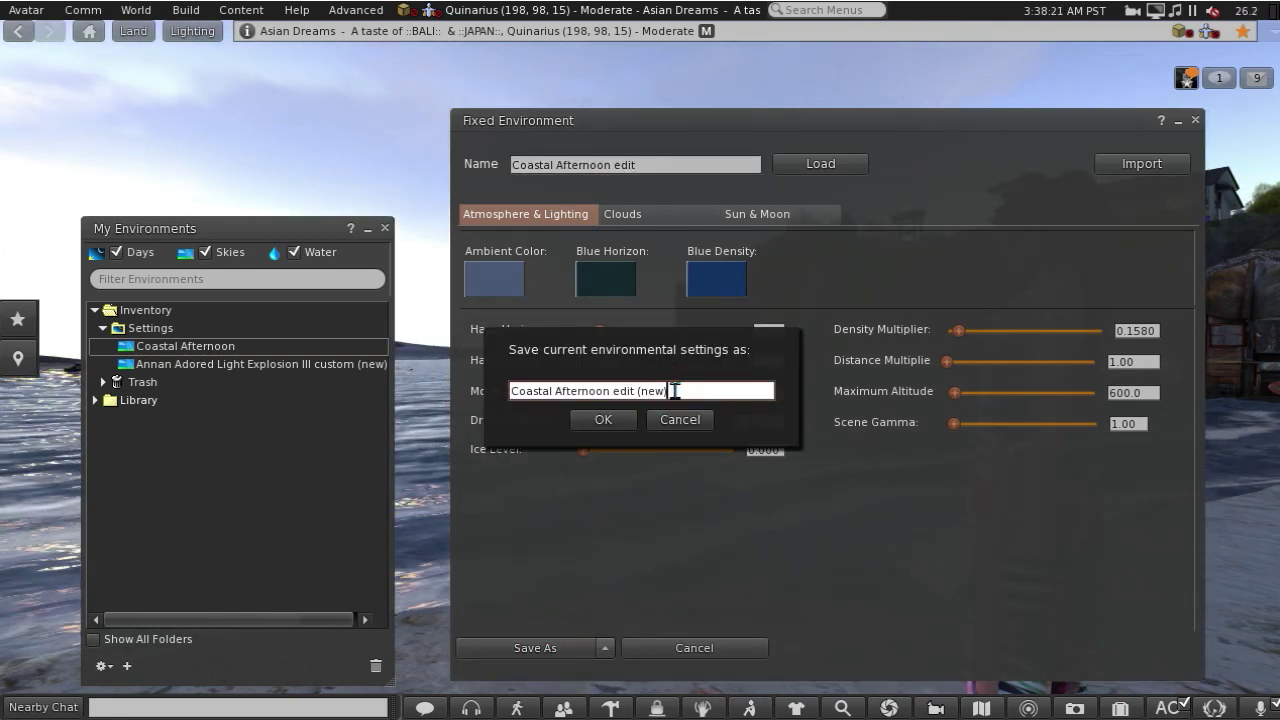
key(BackSpace)
key(BackSpace)
key(BackSpace)
key(BackSpace)
key(BackSpace)
key(BackSpace)
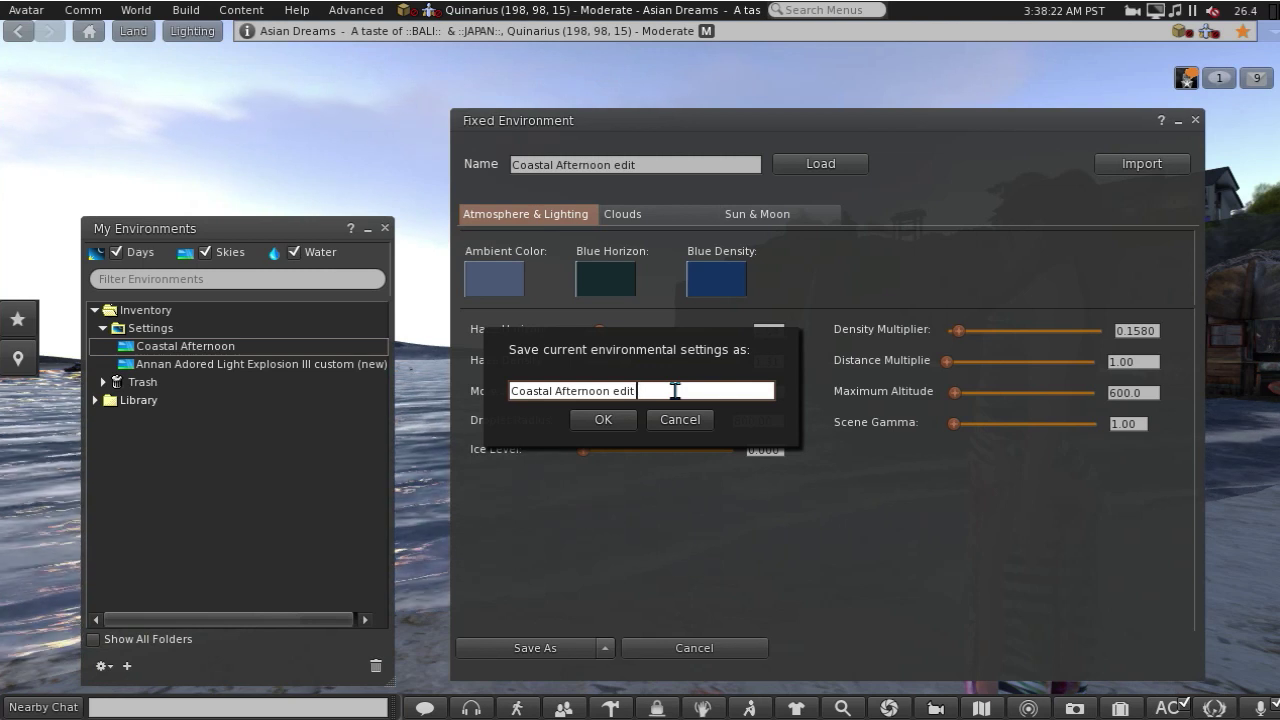
click(603, 420)
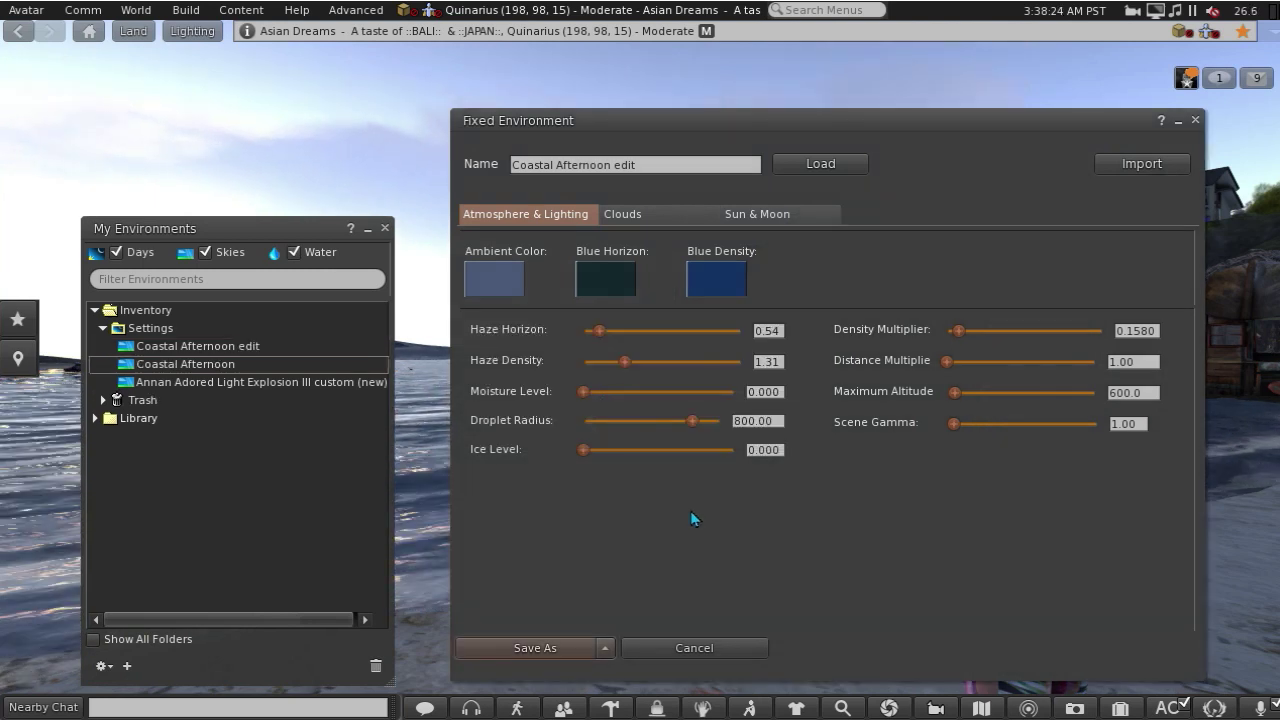
Step: View the properties of the Coastal Afternoon edit preset in My Environments
right_click(215, 345)
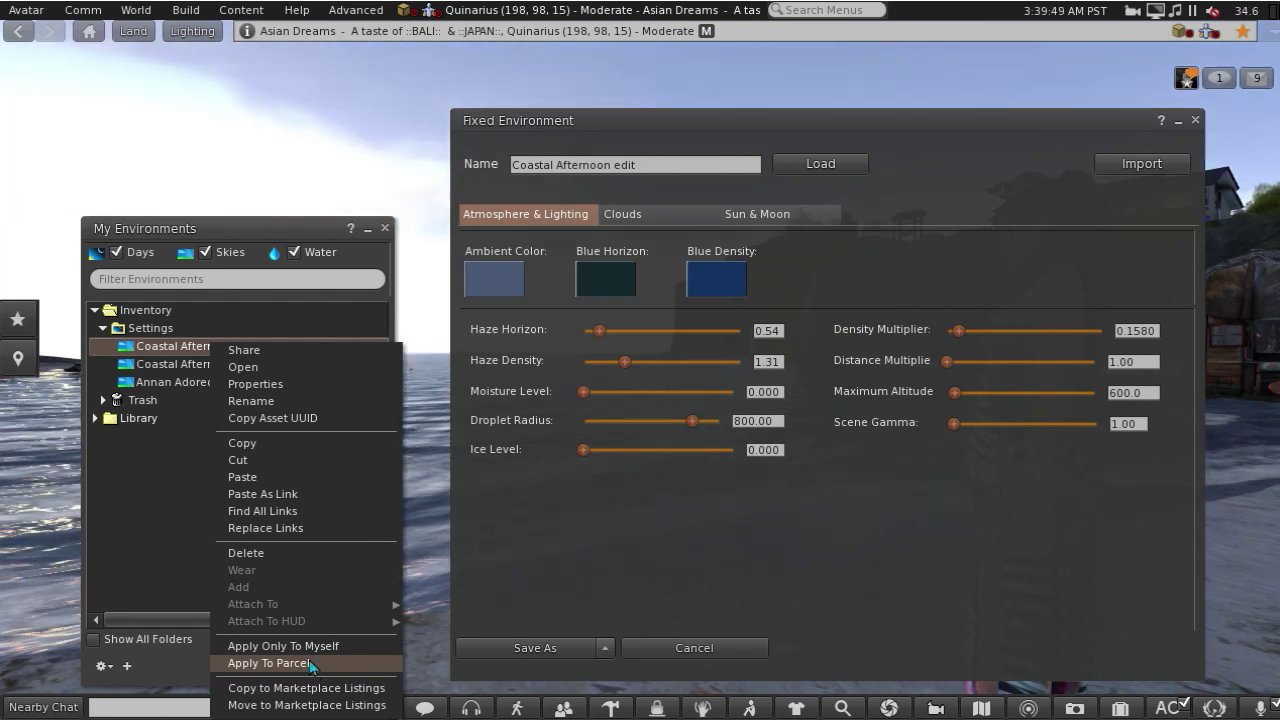
click(260, 386)
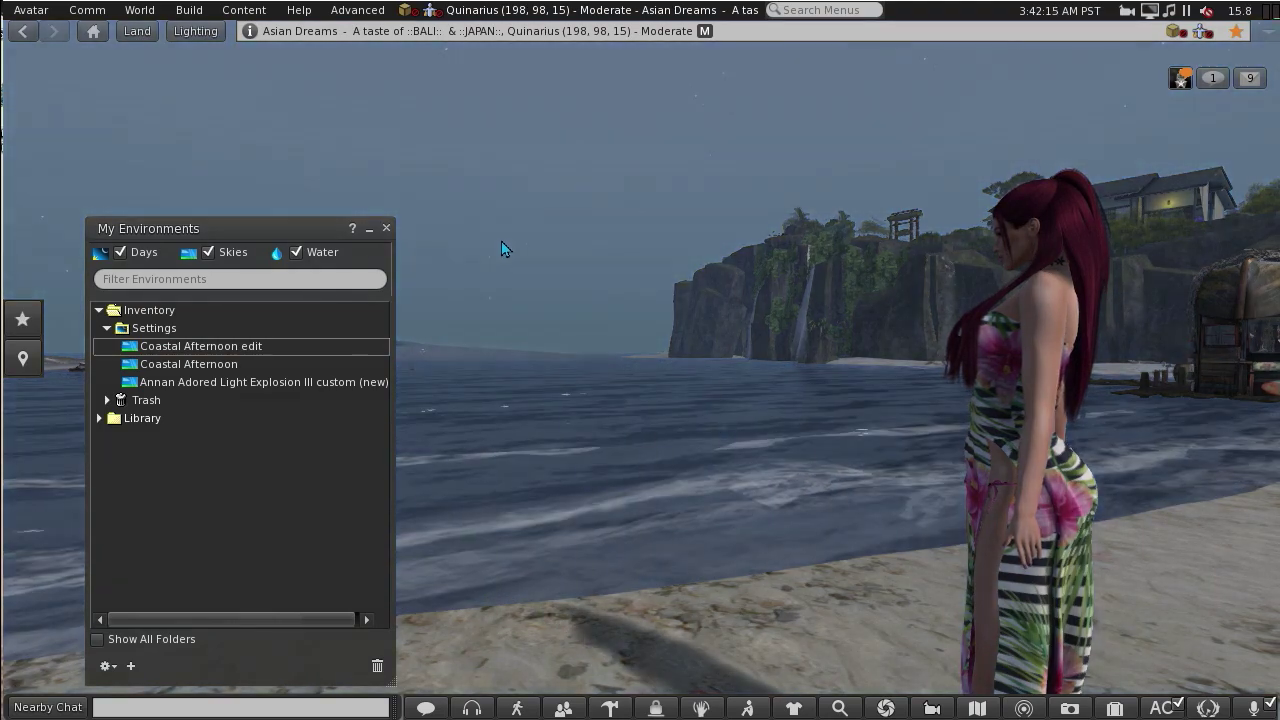
Step: Create a new sky in the Settings folder of My Environments, open it for editing and reposition its editing window
right_click(167, 330)
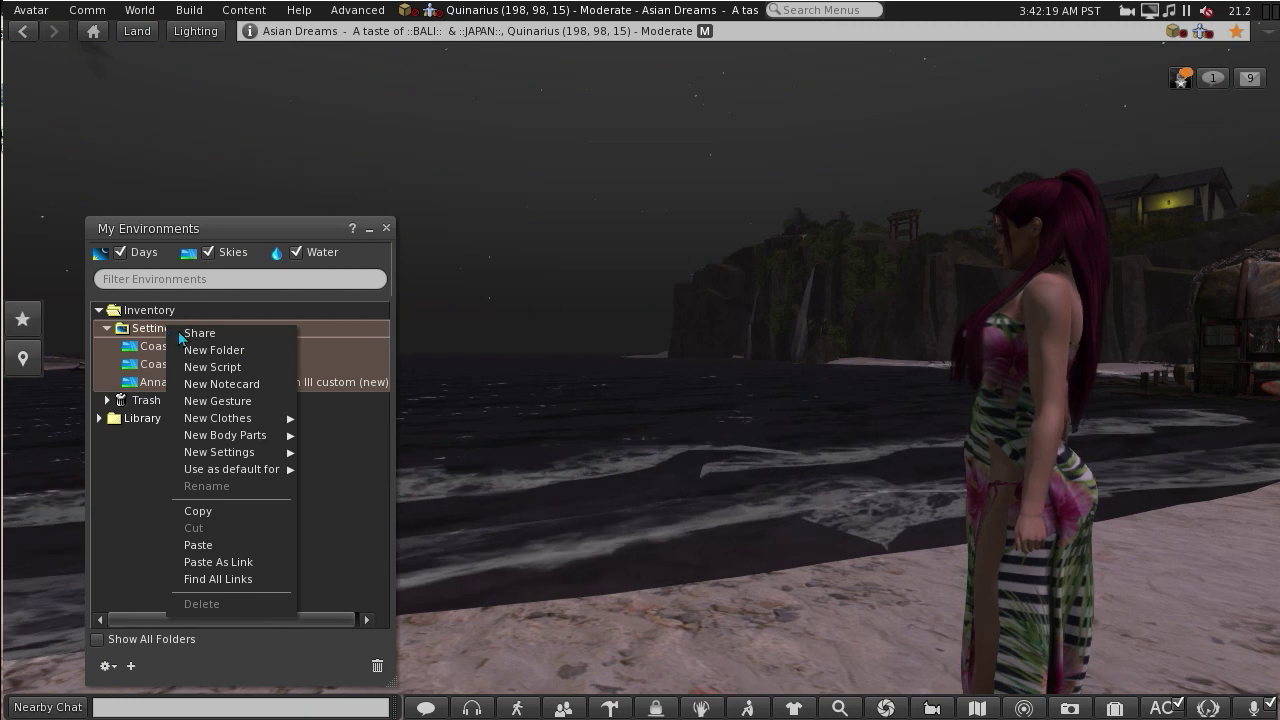
mouse_move(246, 455)
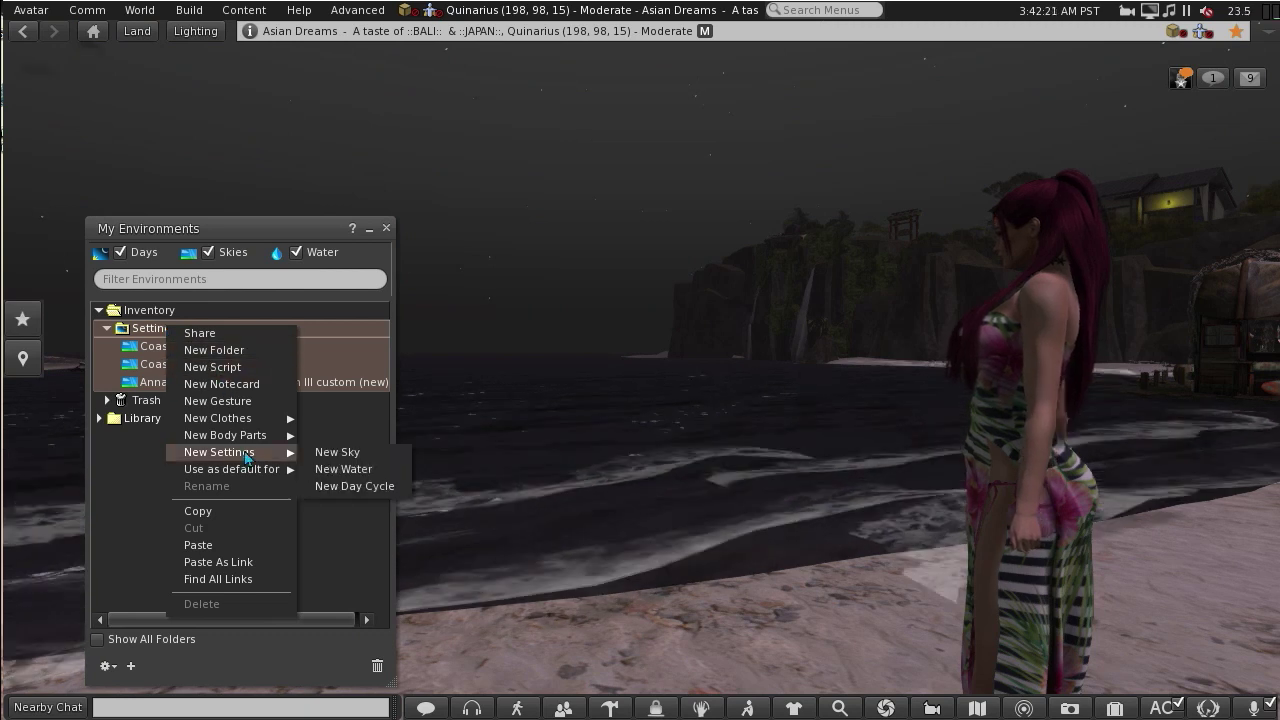
click(338, 452)
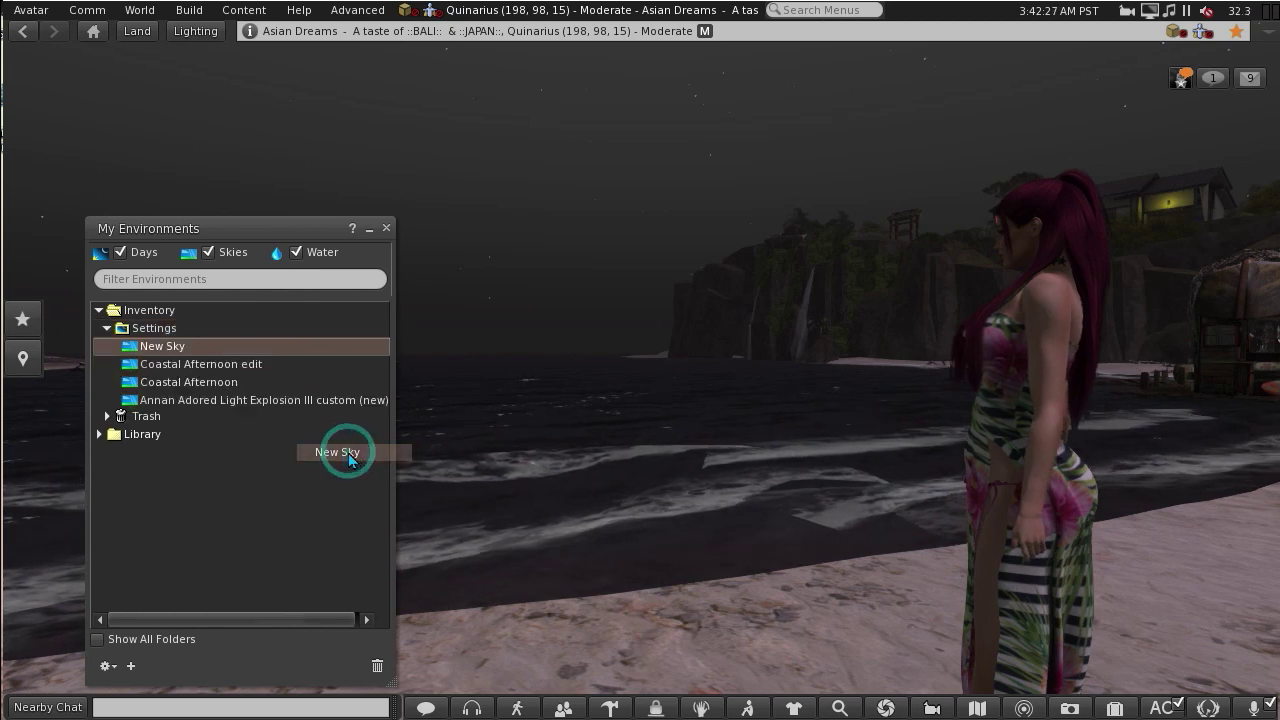
double_click(160, 347)
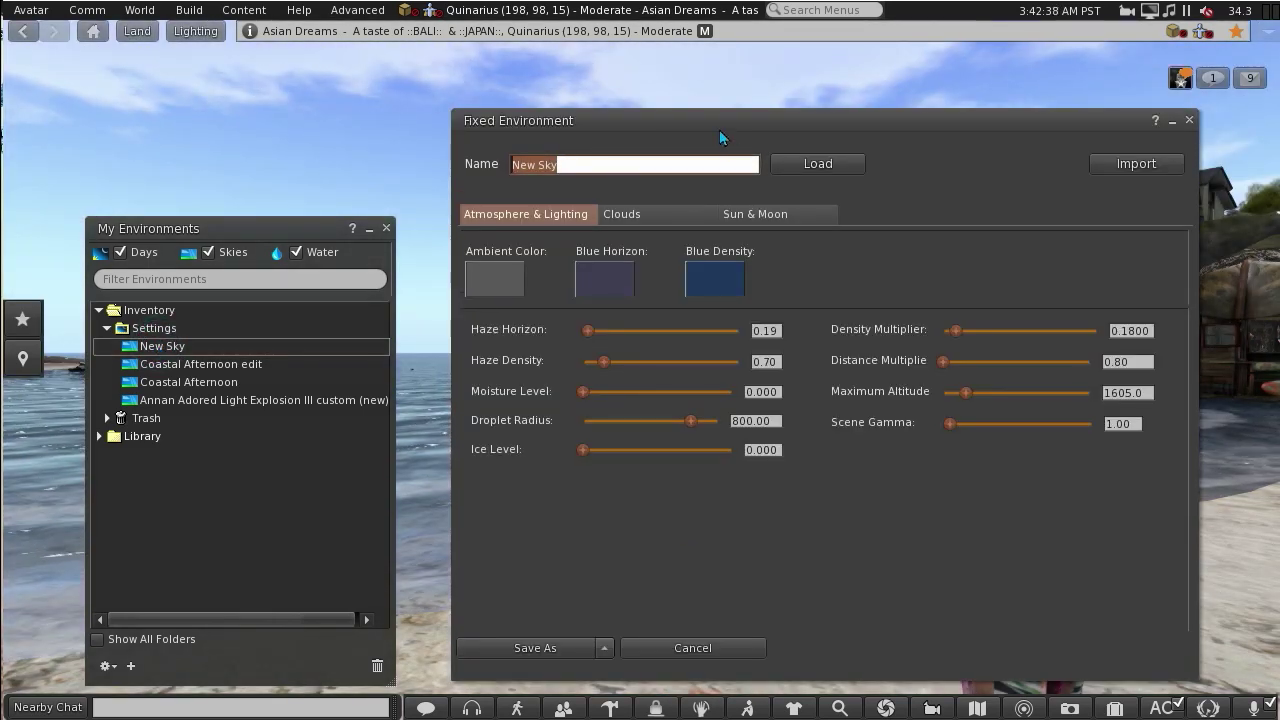
drag(718, 122, 702, 86)
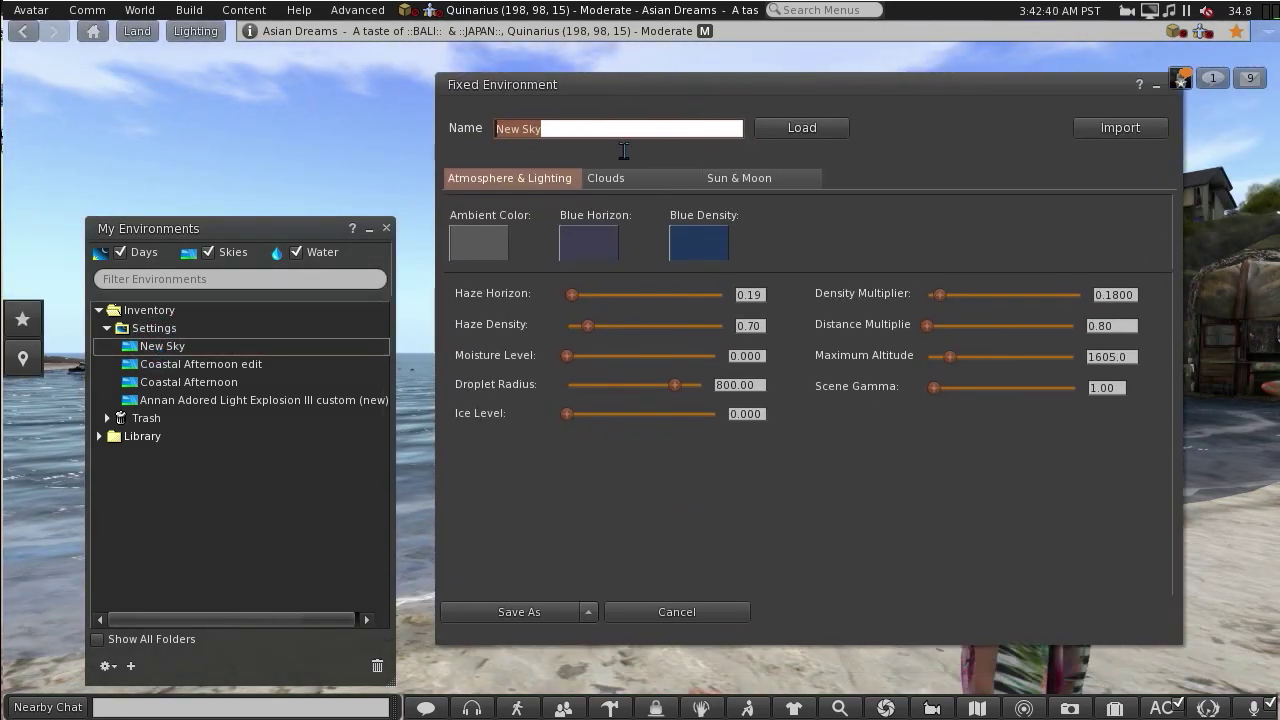
Step: Set the new sky's Haze Horizon to 0.48 and Haze Density to 1.72, and shift the sun slightly south
drag(571, 294, 614, 335)
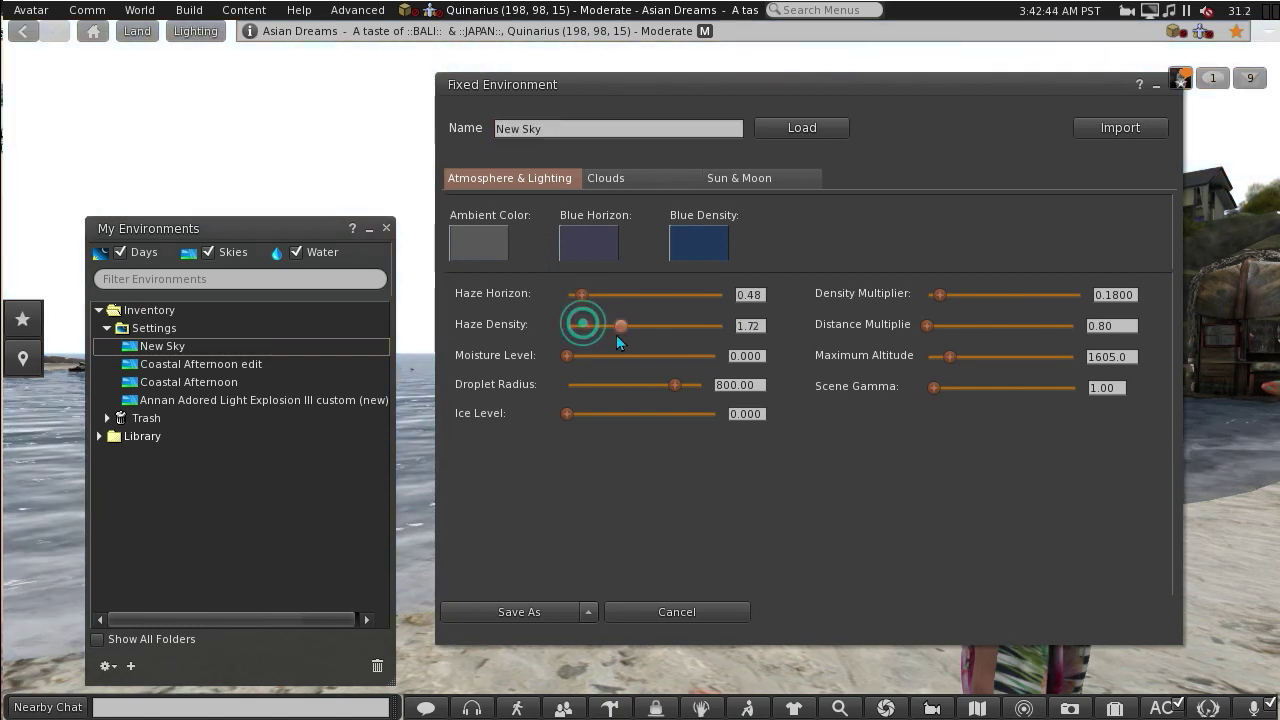
click(612, 178)
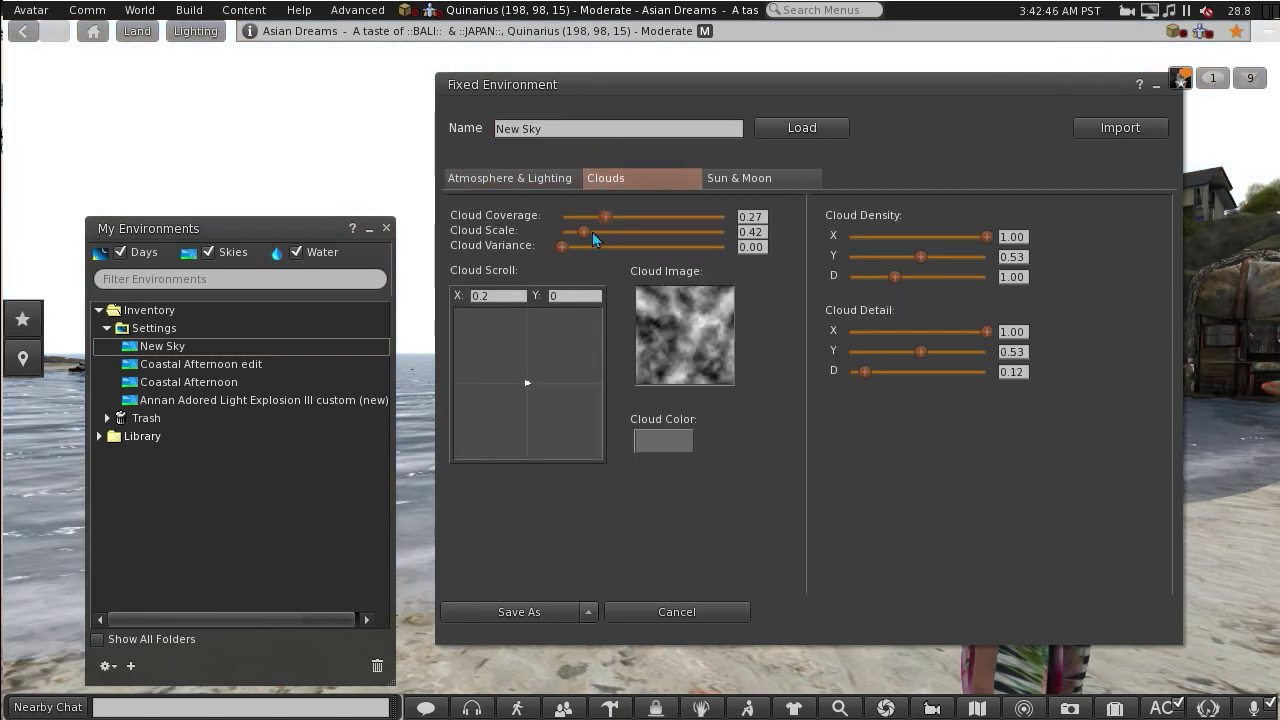
click(740, 178)
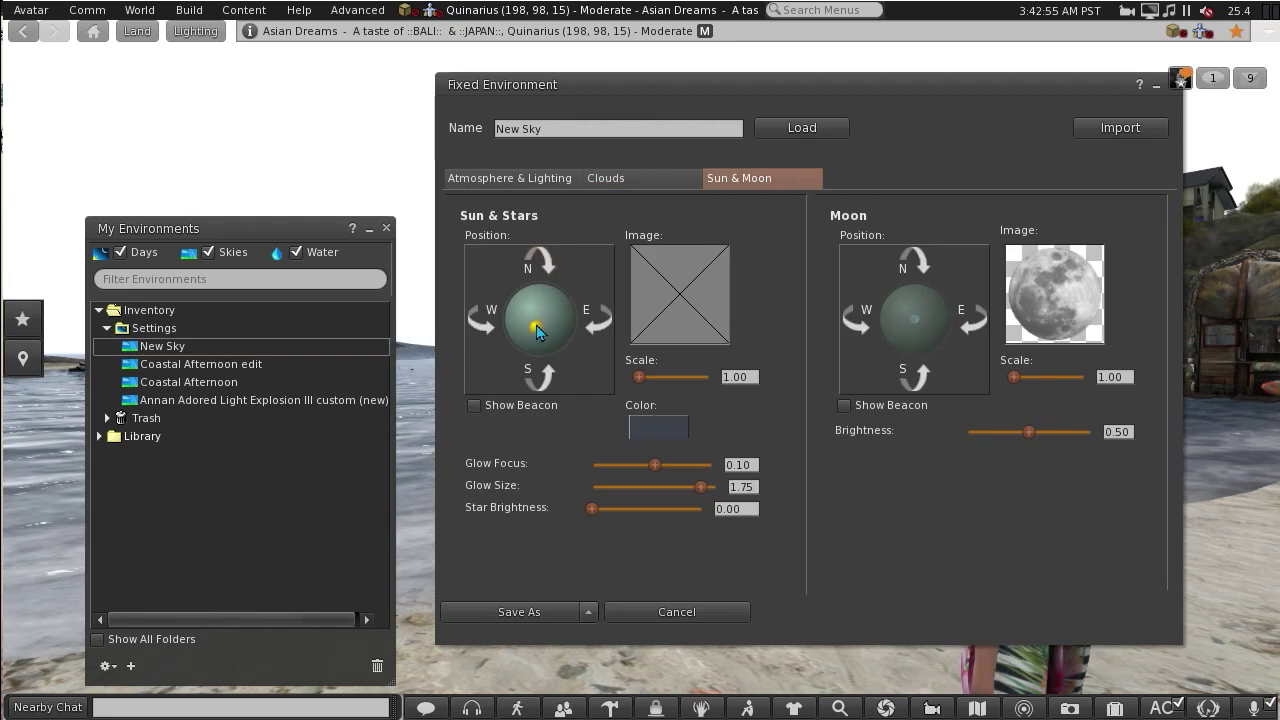
Step: Save the edited sky as a new preset named "morning sky" and bring up its options in the inventory list
click(542, 612)
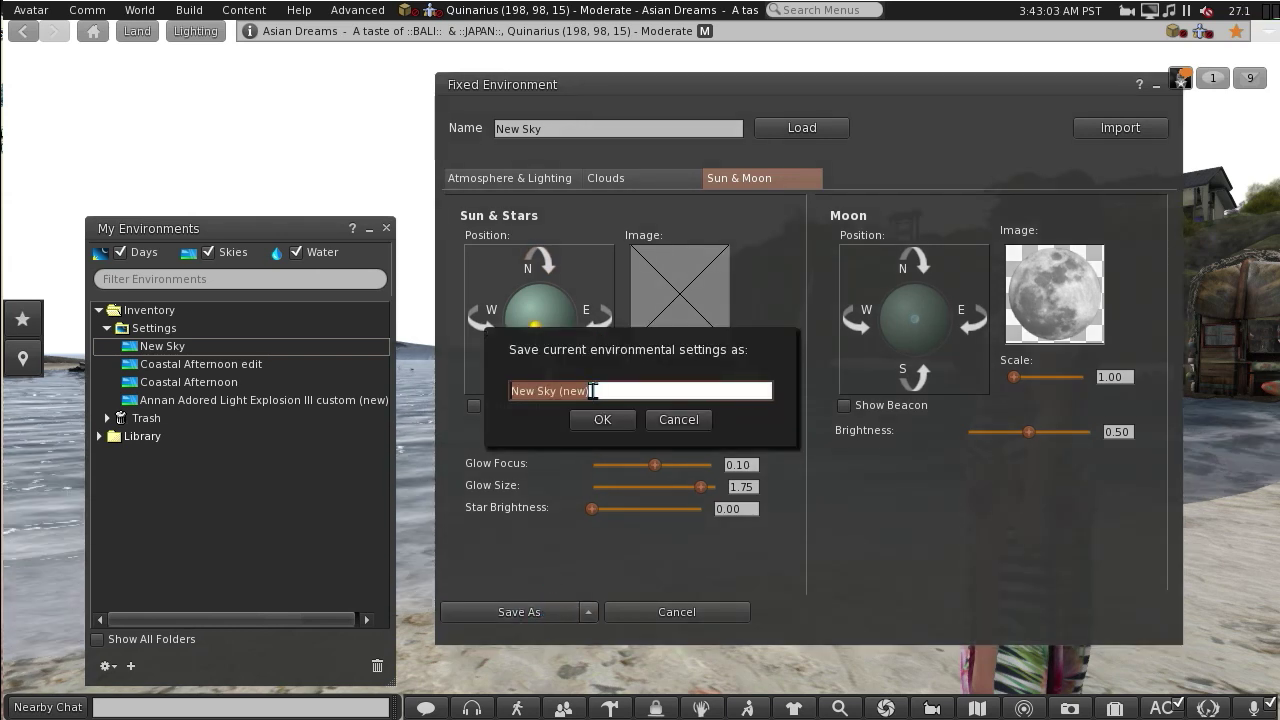
text(morning sky)
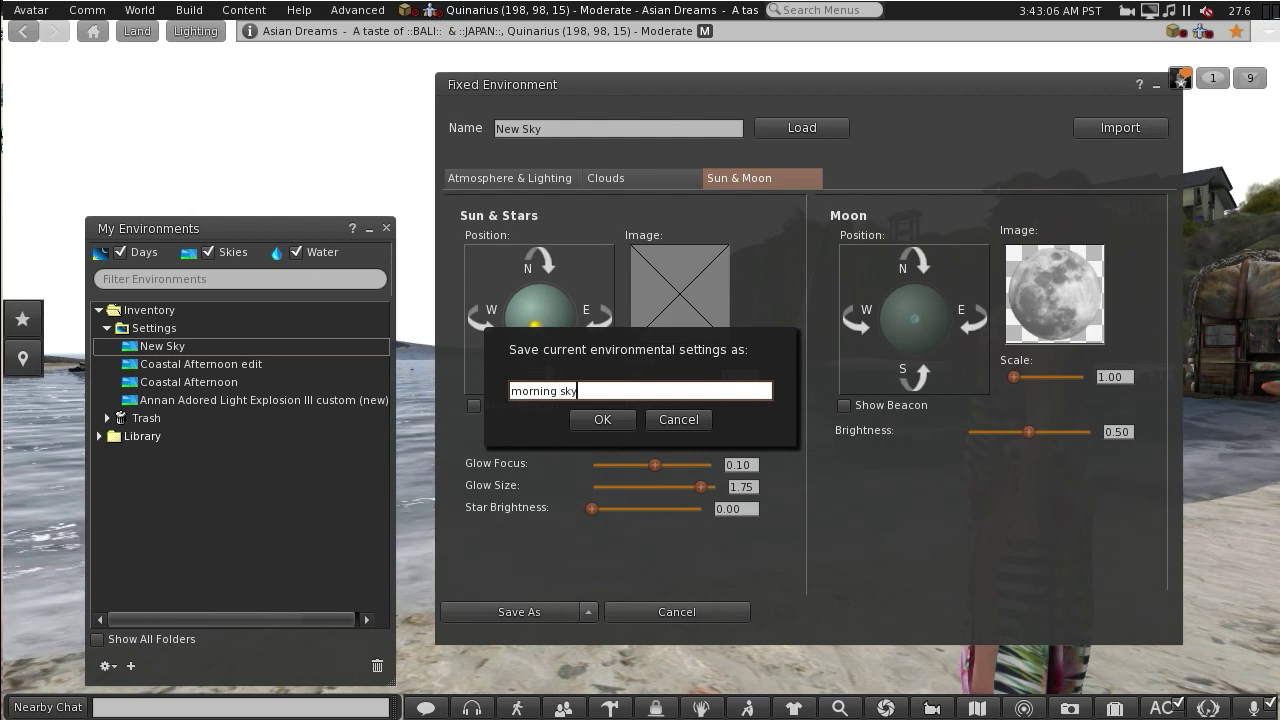
click(612, 424)
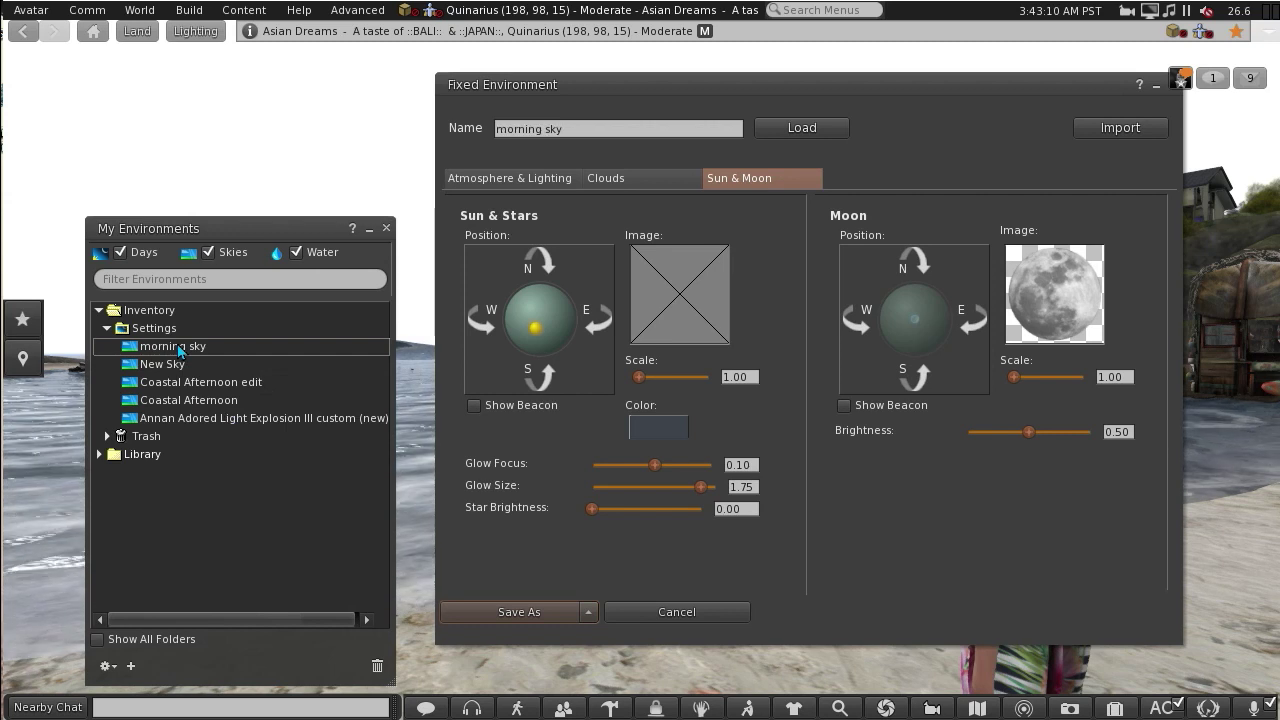
right_click(180, 349)
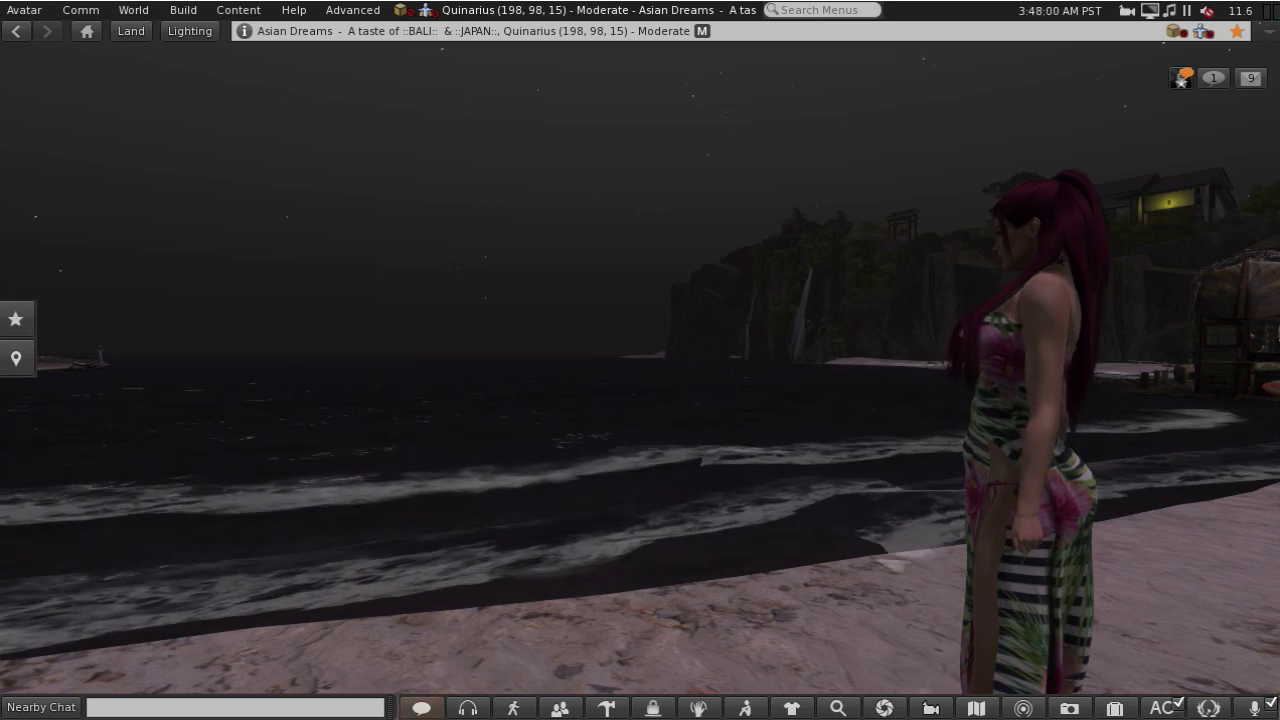
Step: Open the parcel details at the Environment settings and reposition the About Land window
click(134, 11)
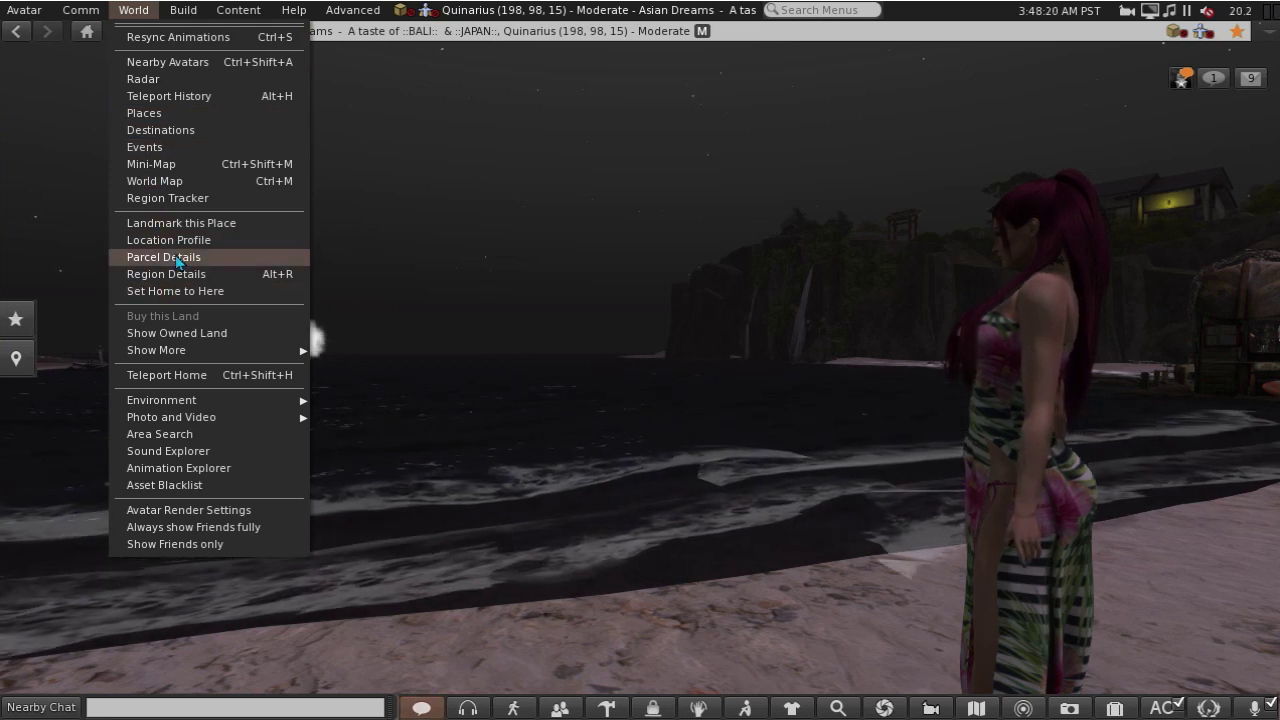
click(165, 257)
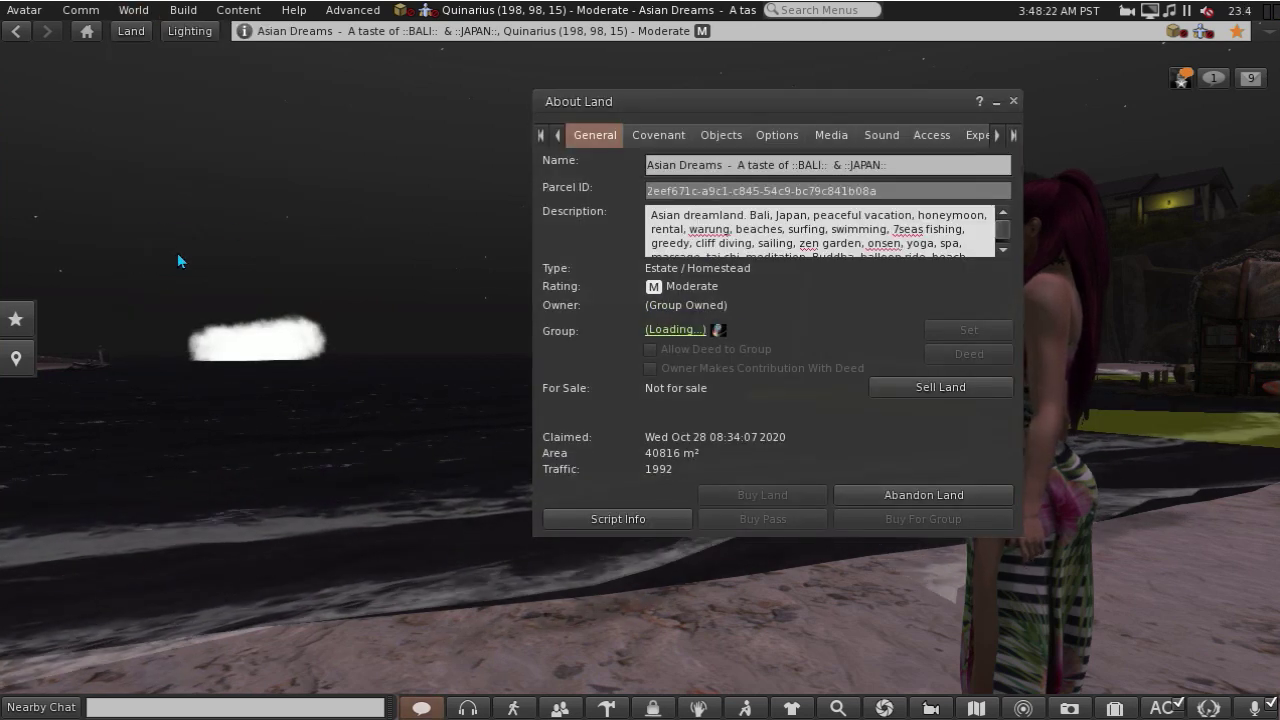
click(995, 137)
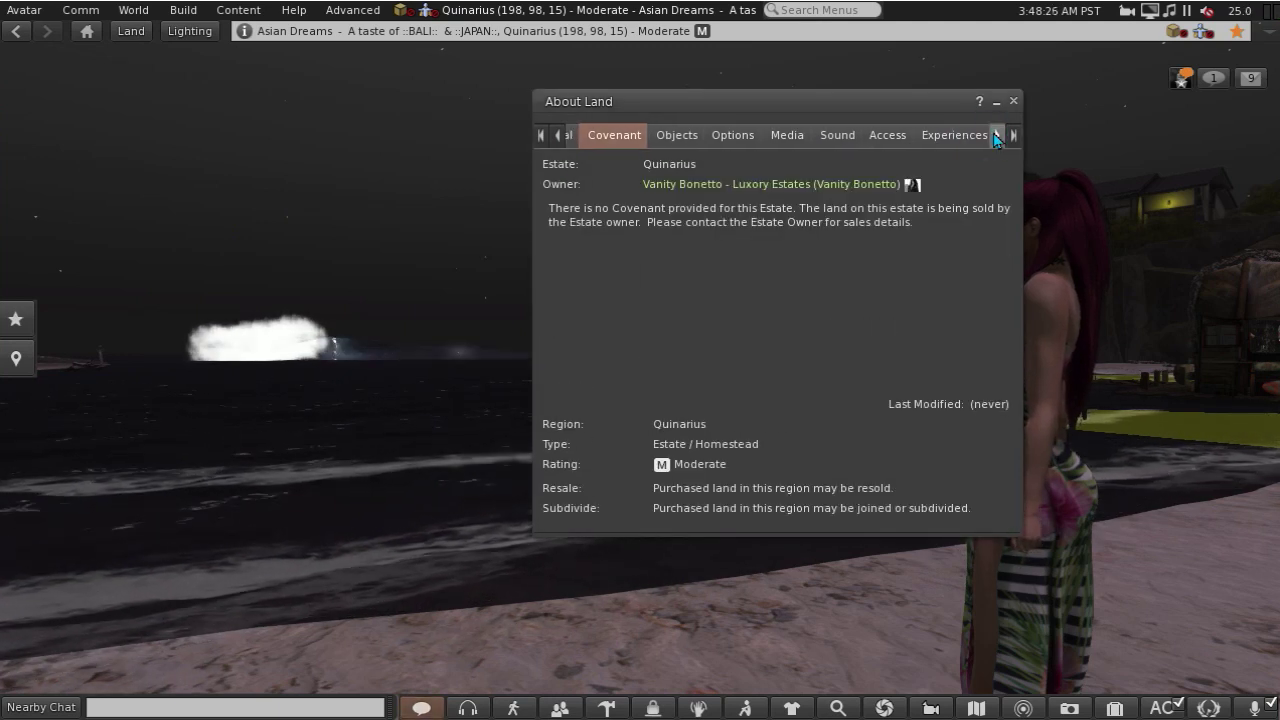
click(995, 137)
click(951, 137)
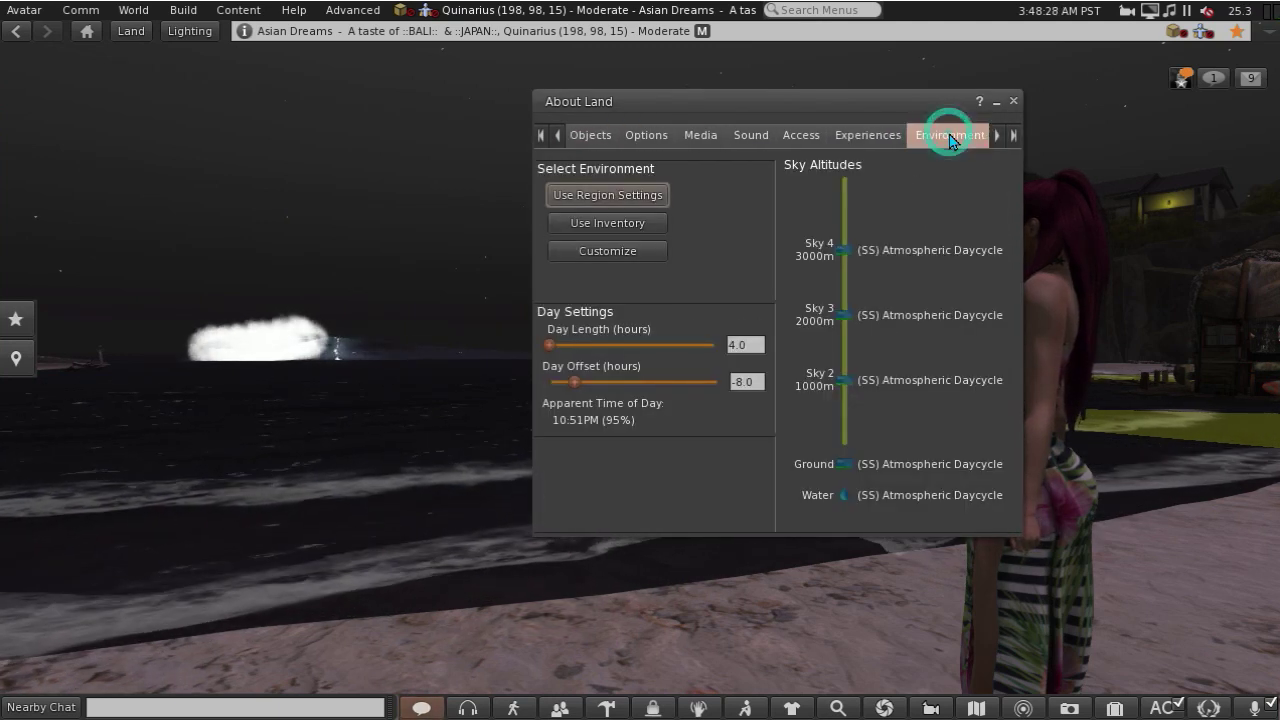
drag(832, 98, 539, 77)
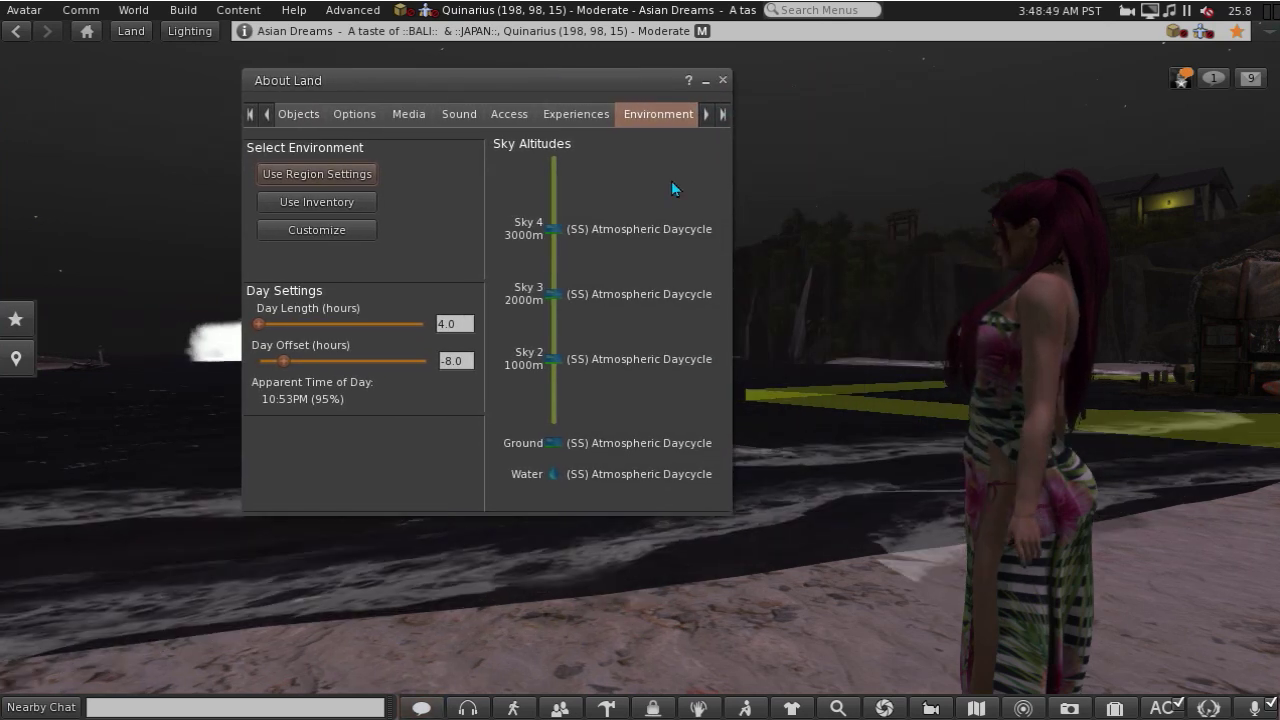
Step: Apply the Age of Sorcery day cycle from the library to the parcel, keeping Day Length at 4.0 hours
click(329, 204)
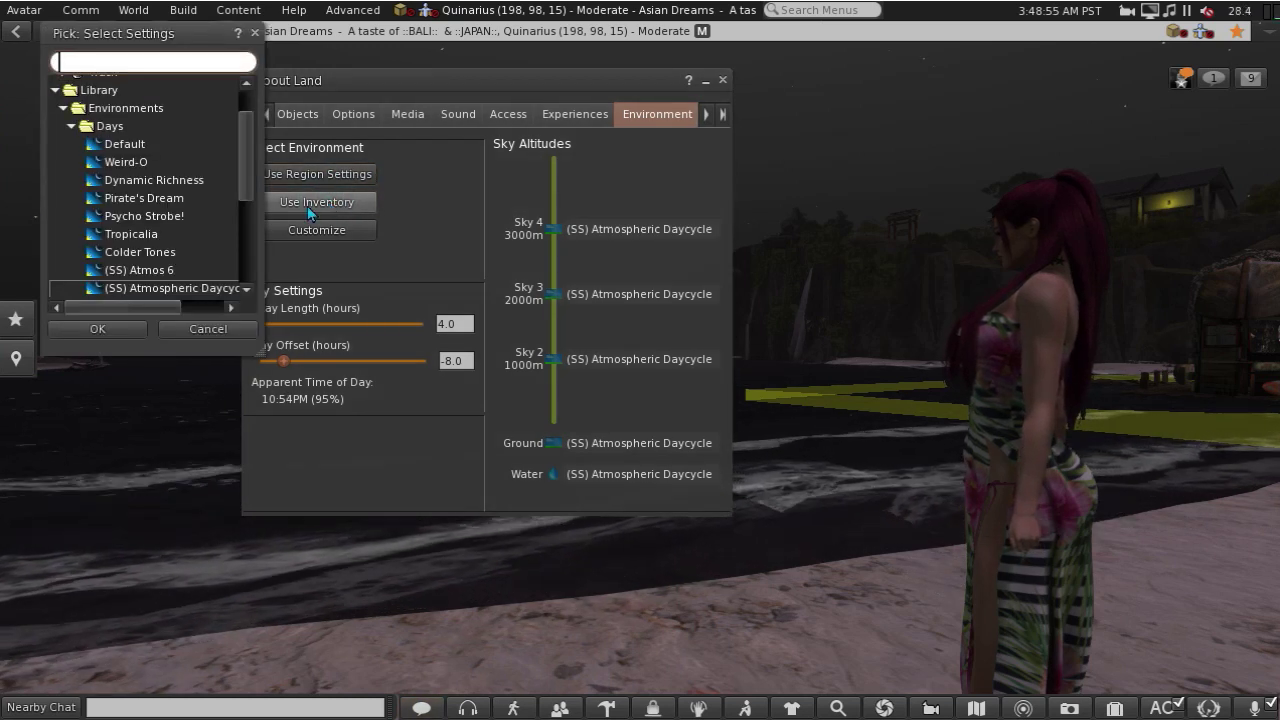
drag(251, 157, 249, 232)
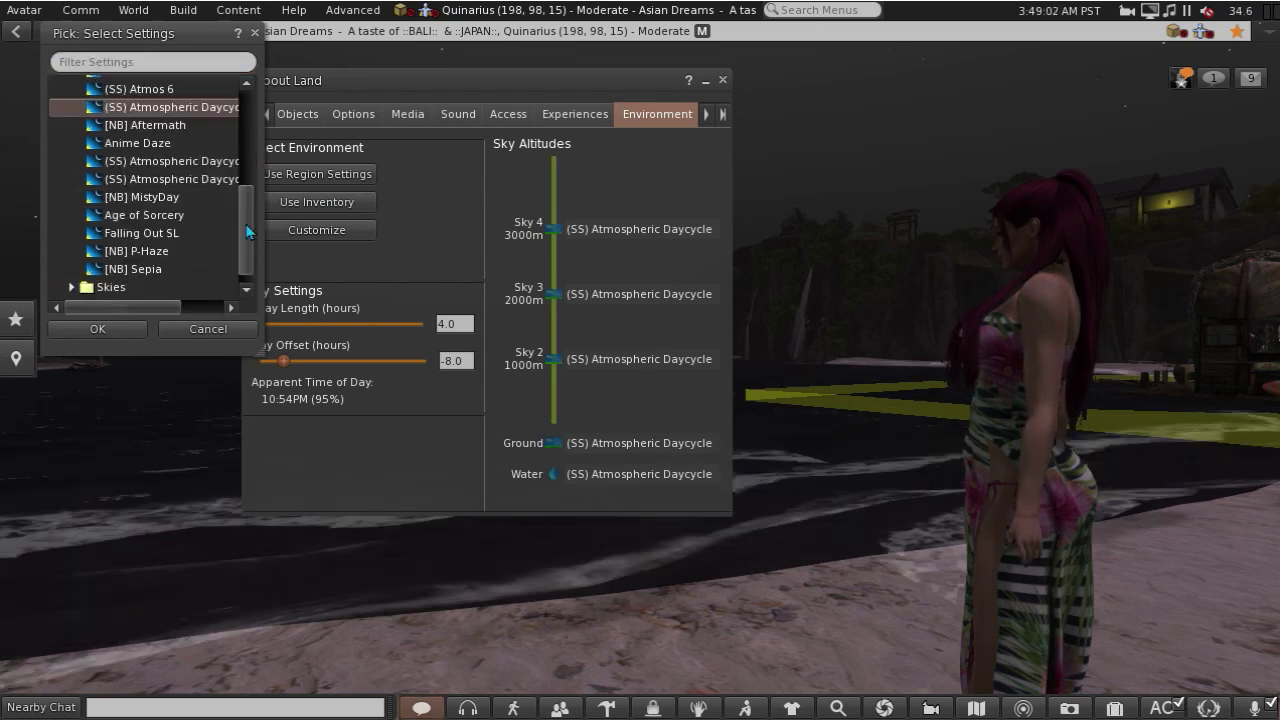
click(150, 215)
click(97, 329)
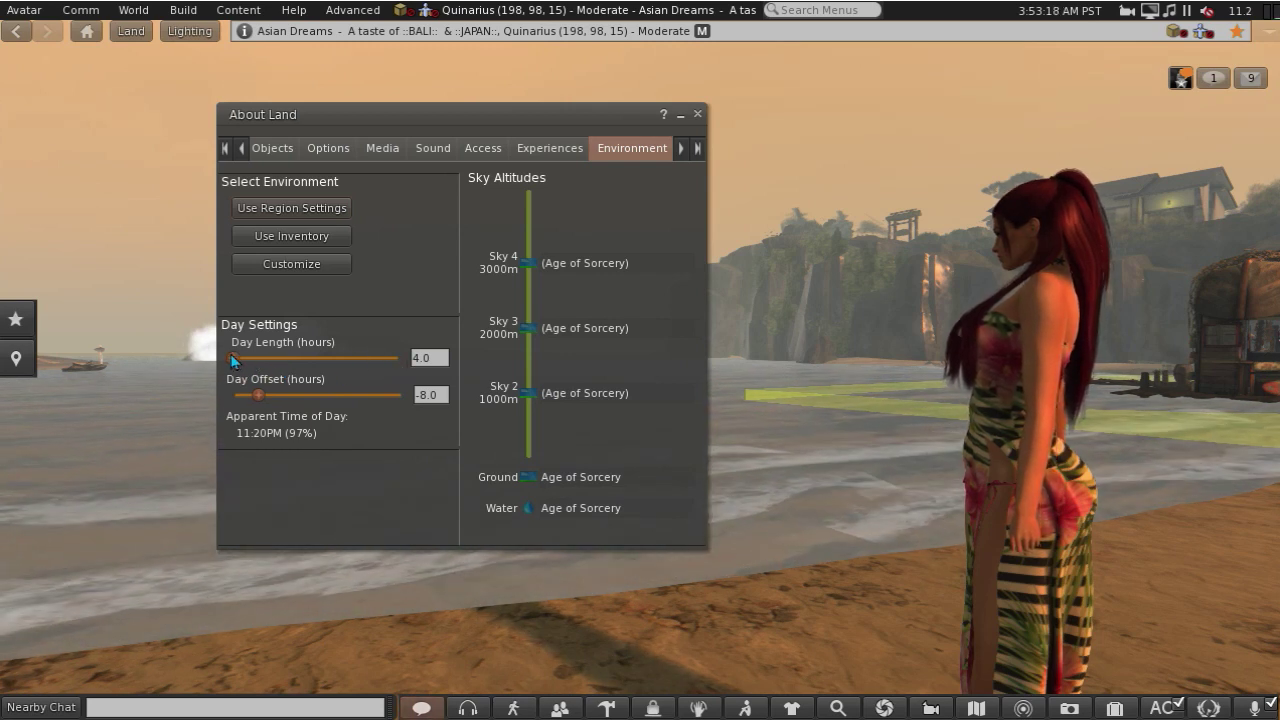
drag(233, 360, 396, 379)
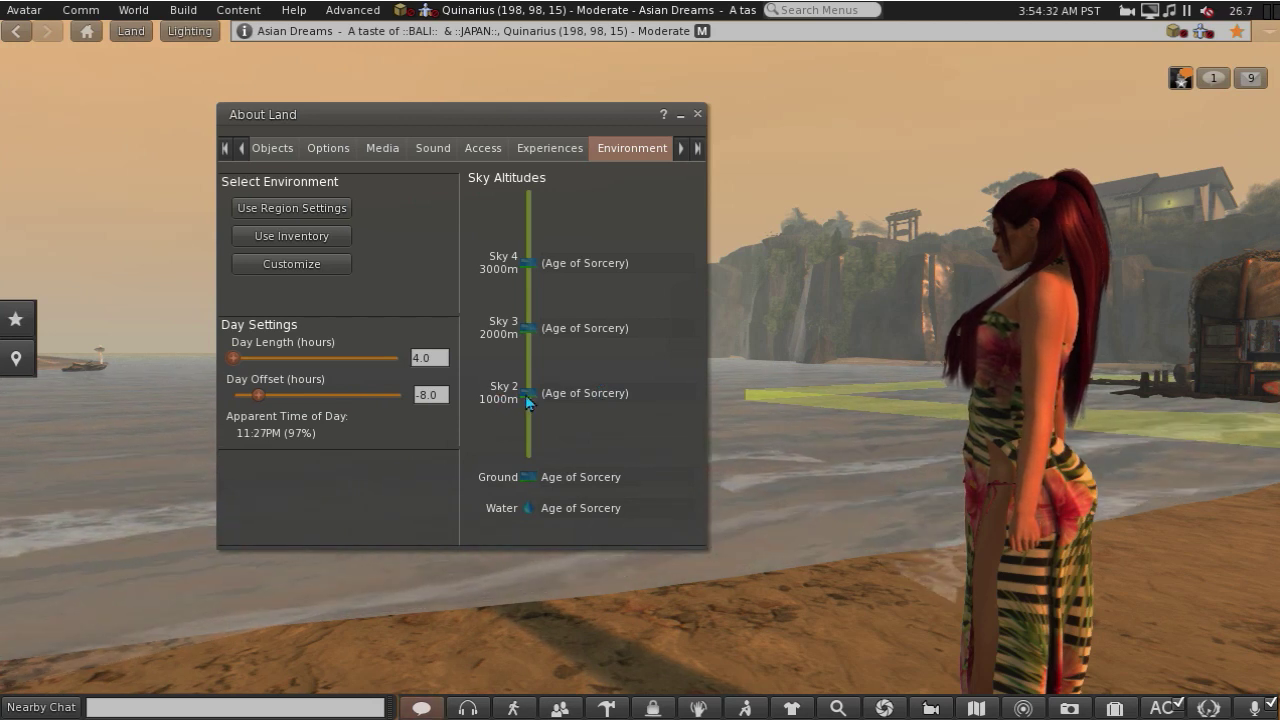
Step: Customize the parcel's day cycle by adding the Bryn Oh's BOX MetaLES sky to the Sky 1000m track, and apply it to the parcel
click(316, 263)
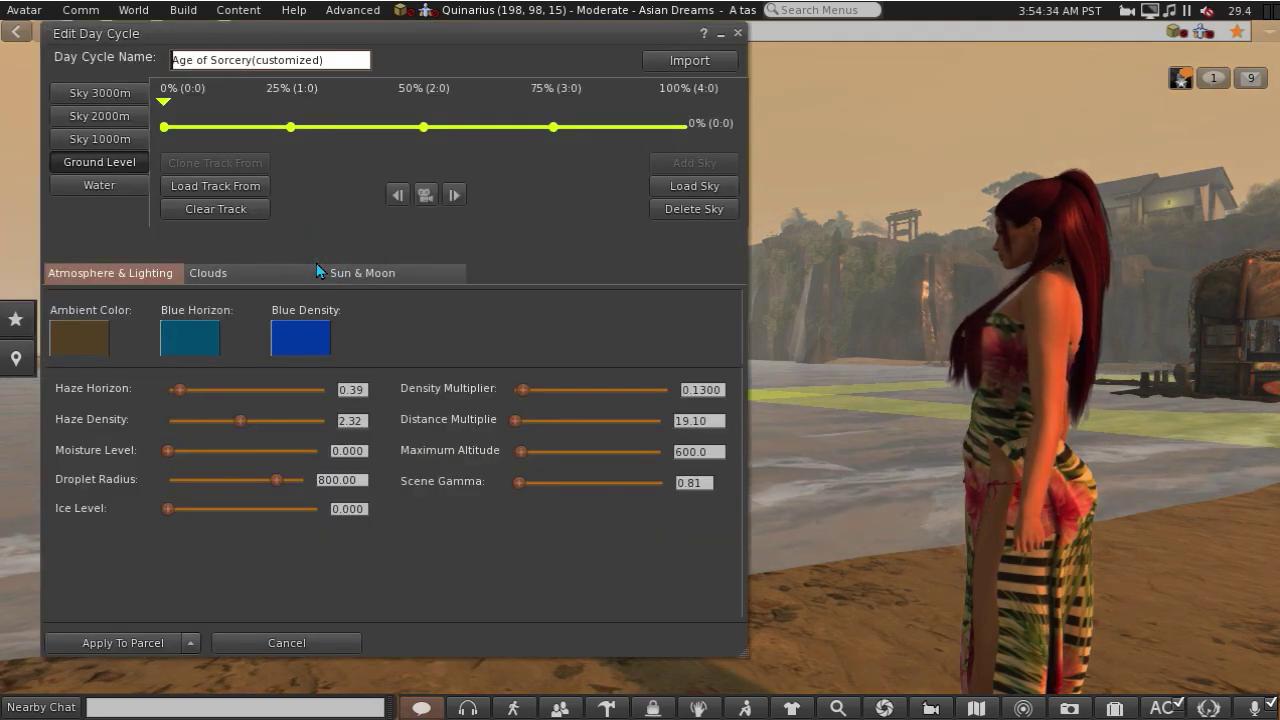
click(96, 139)
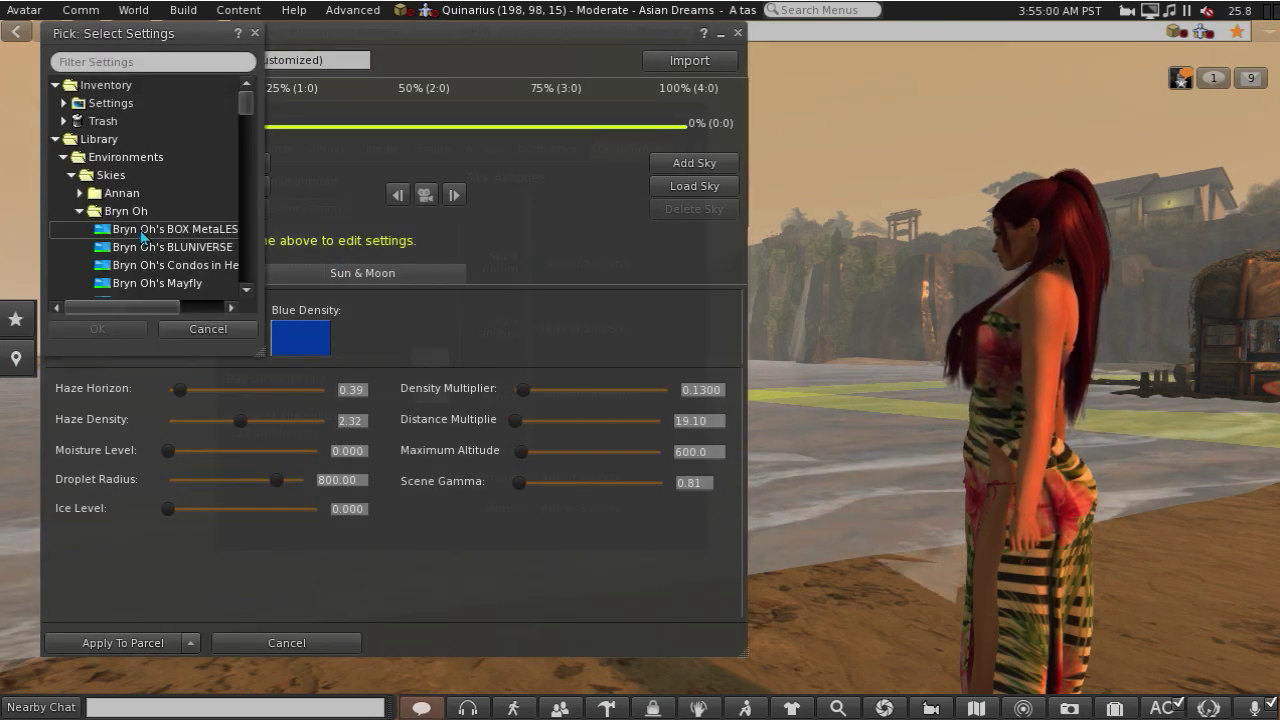
click(140, 232)
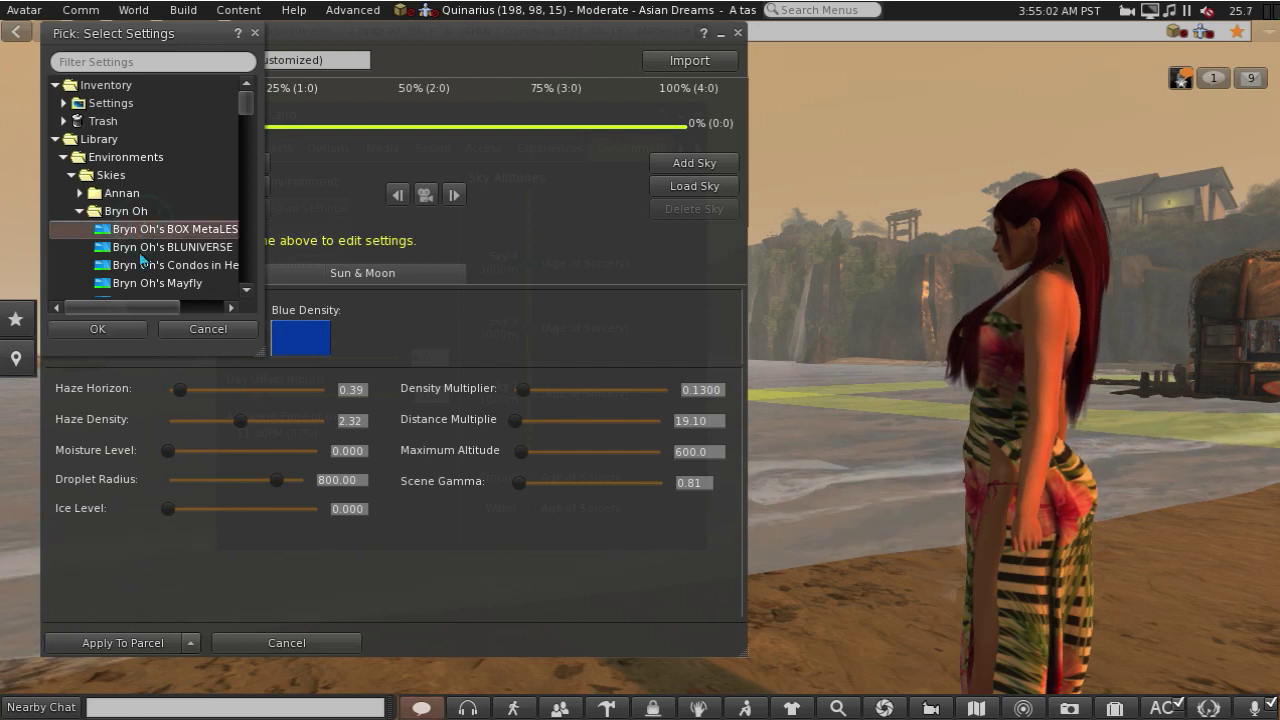
click(98, 329)
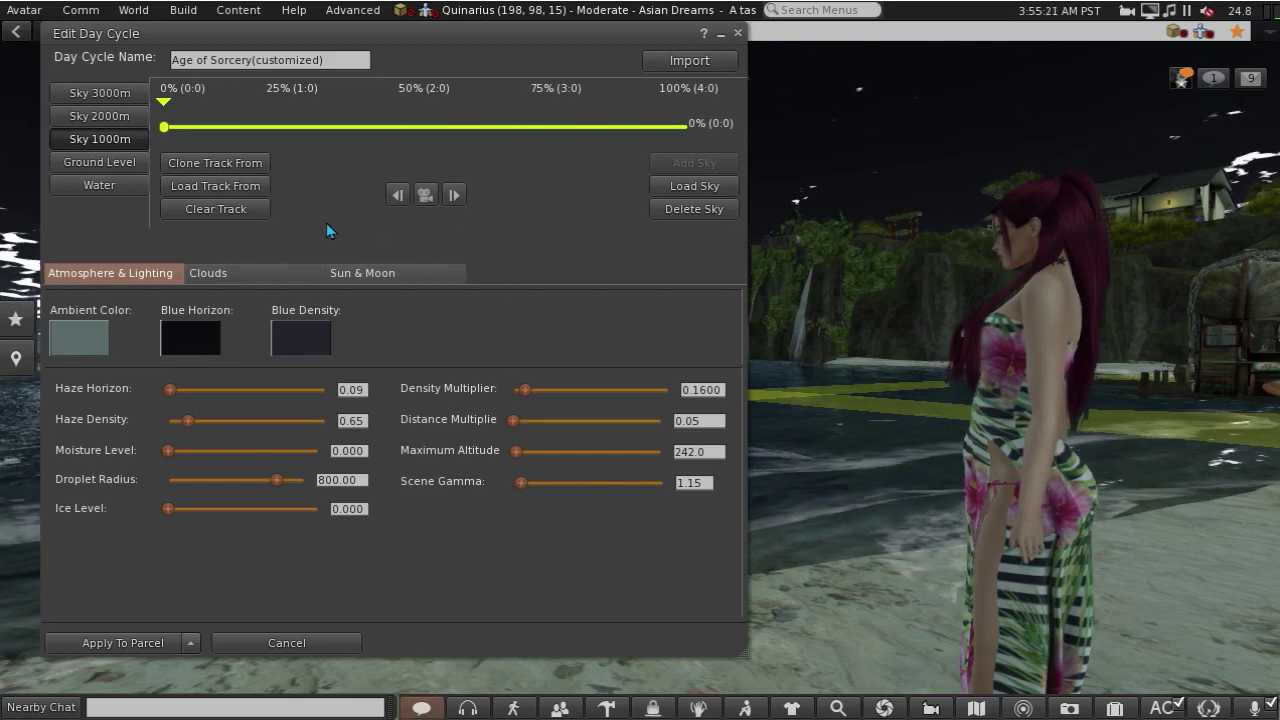
click(138, 648)
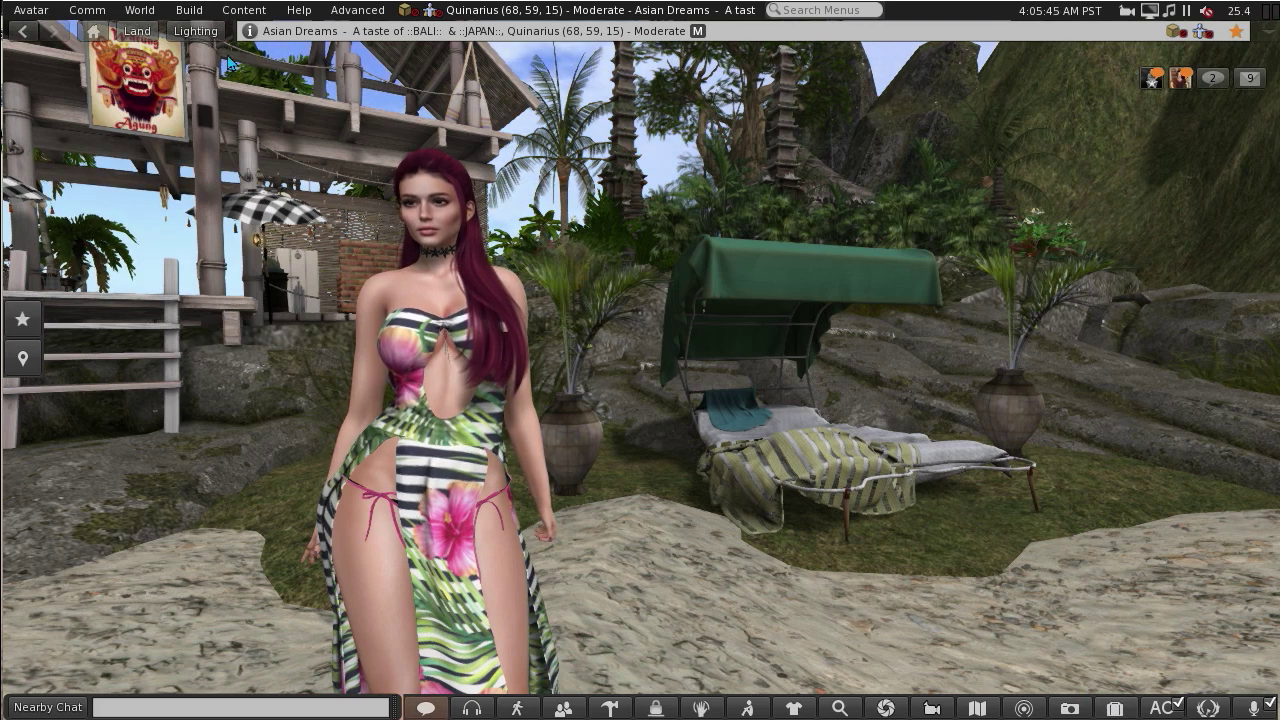
Step: Open My Environments and create another new sky in the Settings folder
click(150, 12)
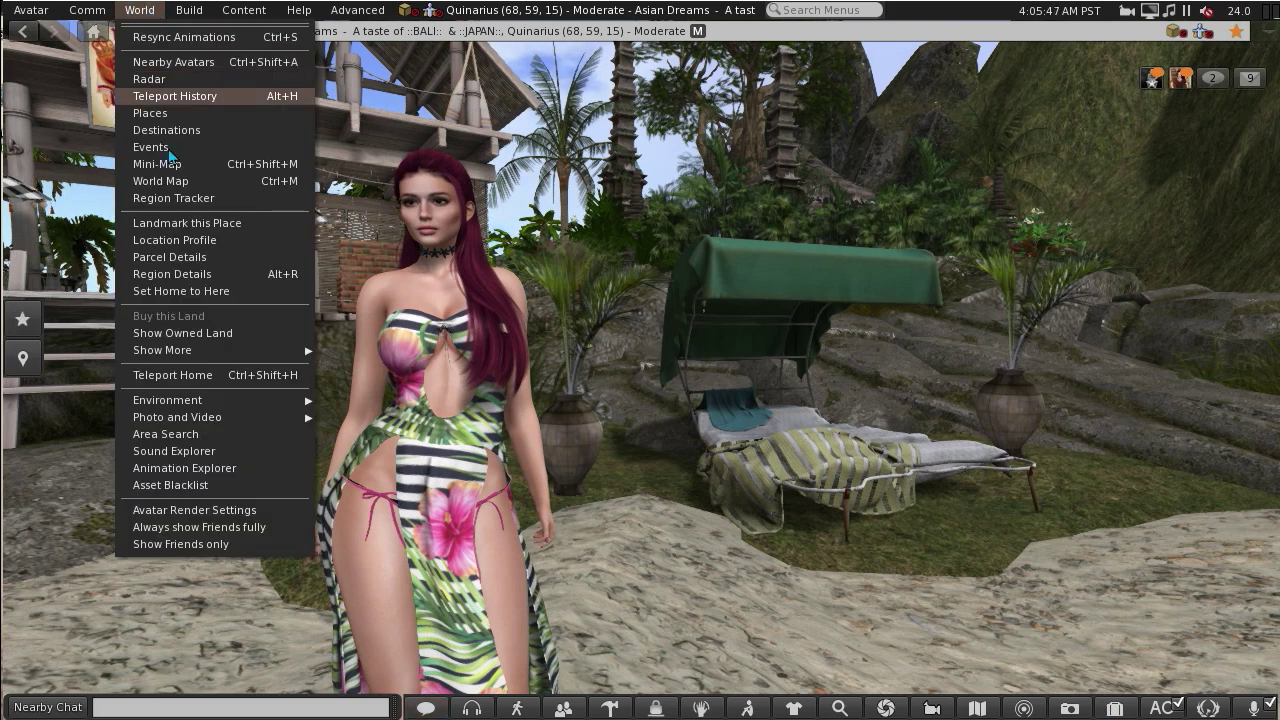
mouse_move(200, 400)
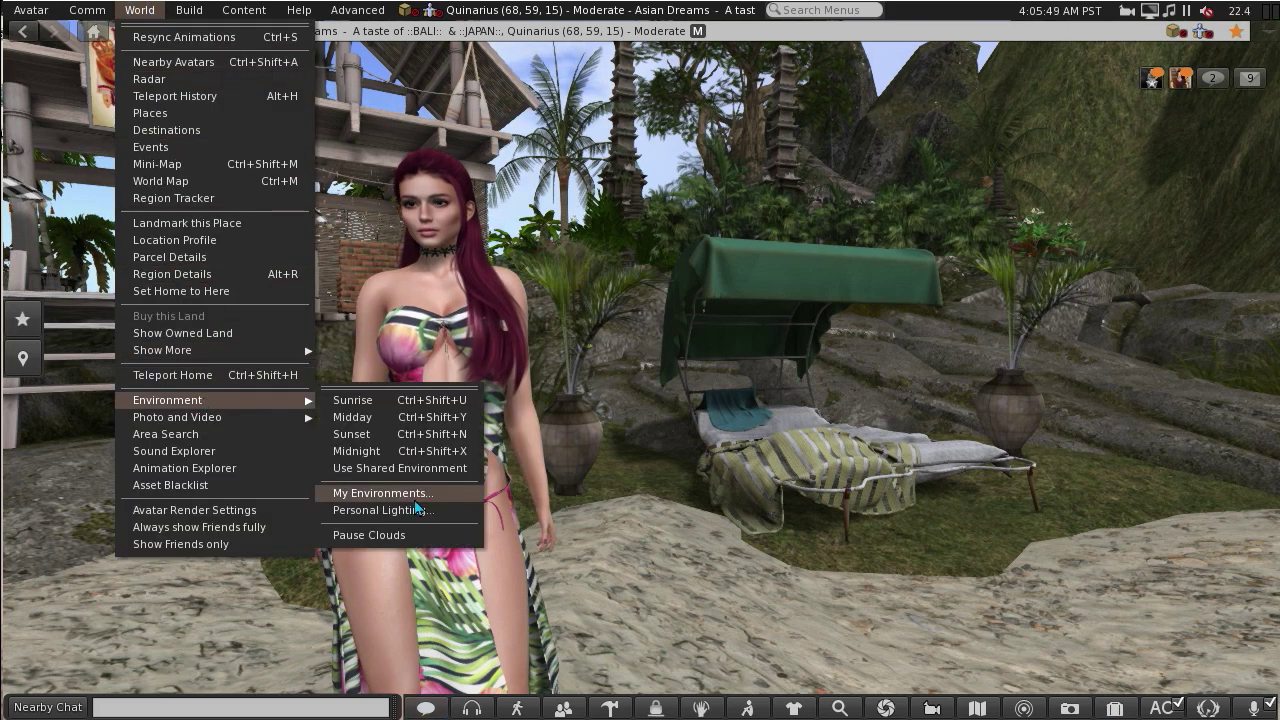
click(424, 492)
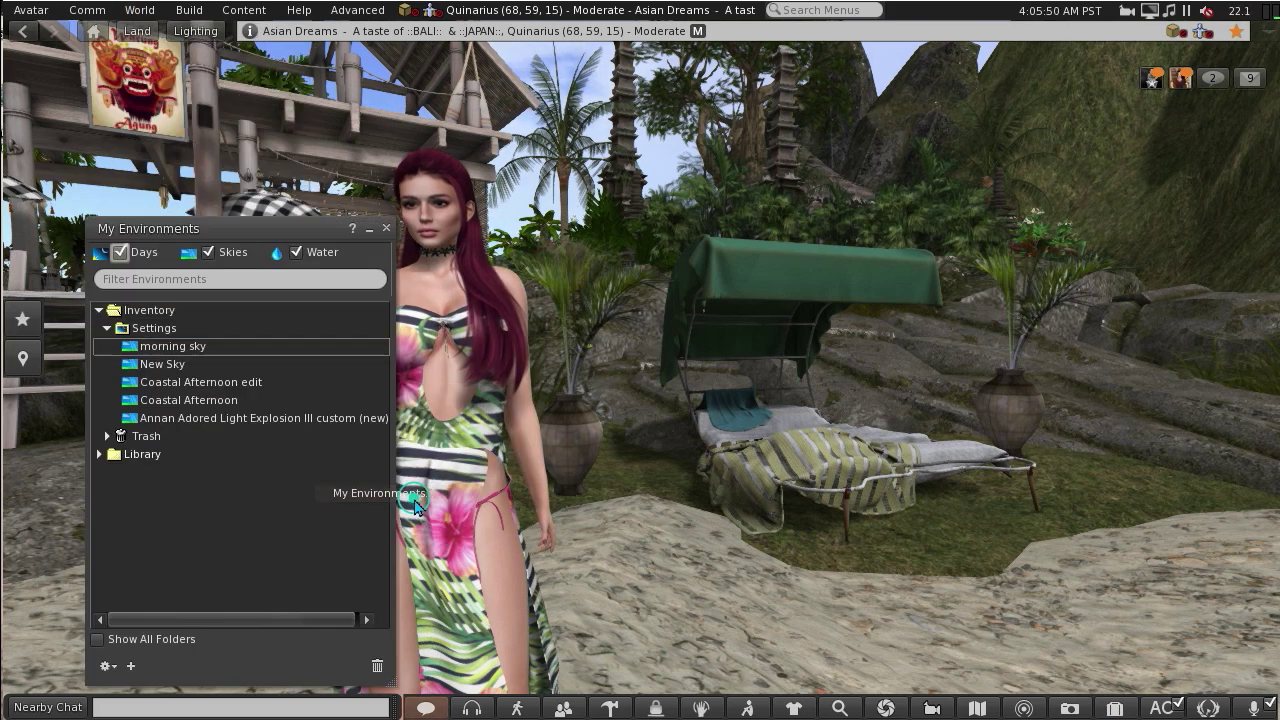
right_click(160, 328)
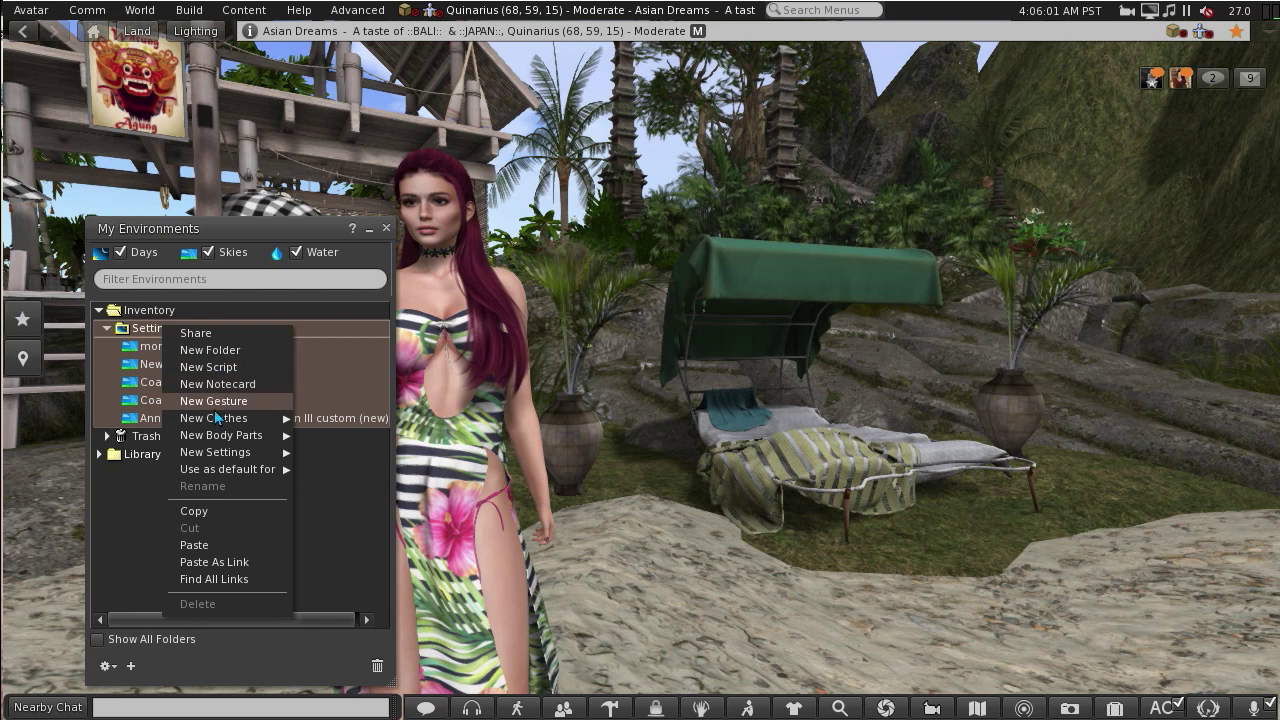
mouse_move(222, 455)
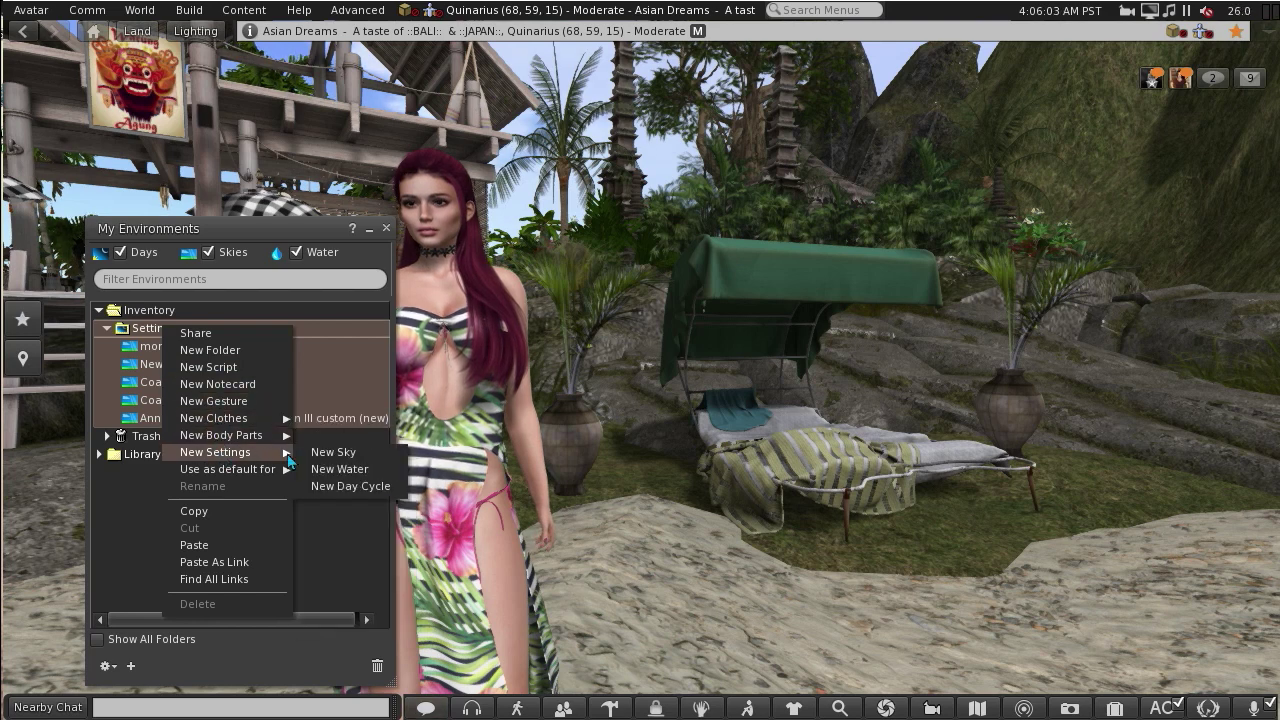
click(334, 452)
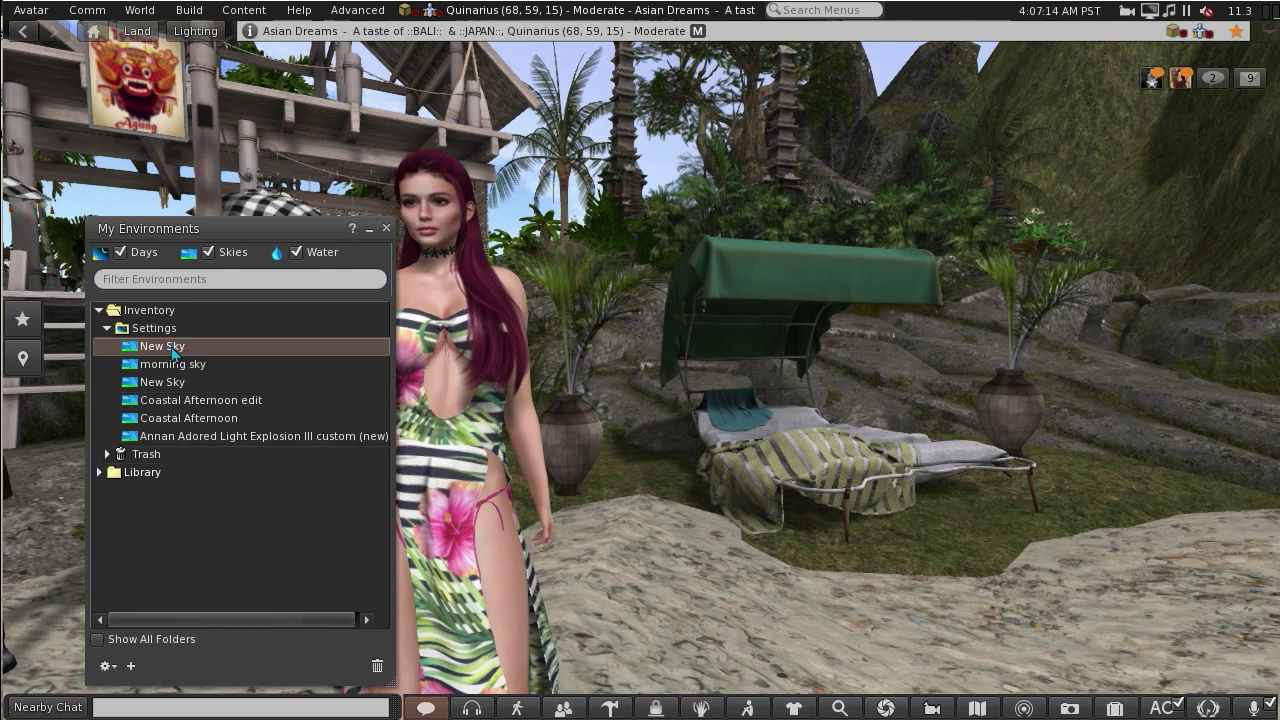
Step: Open the newly created sky for editing and start importing settings into it
double_click(173, 347)
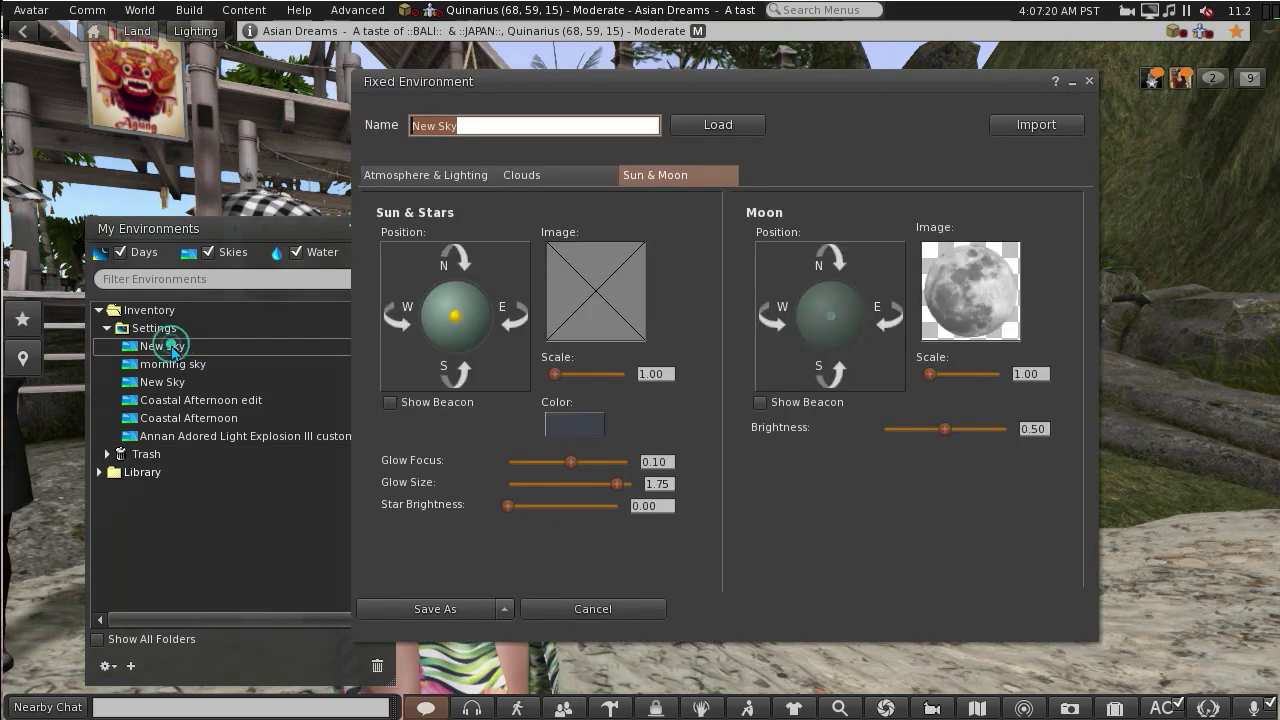
click(1036, 127)
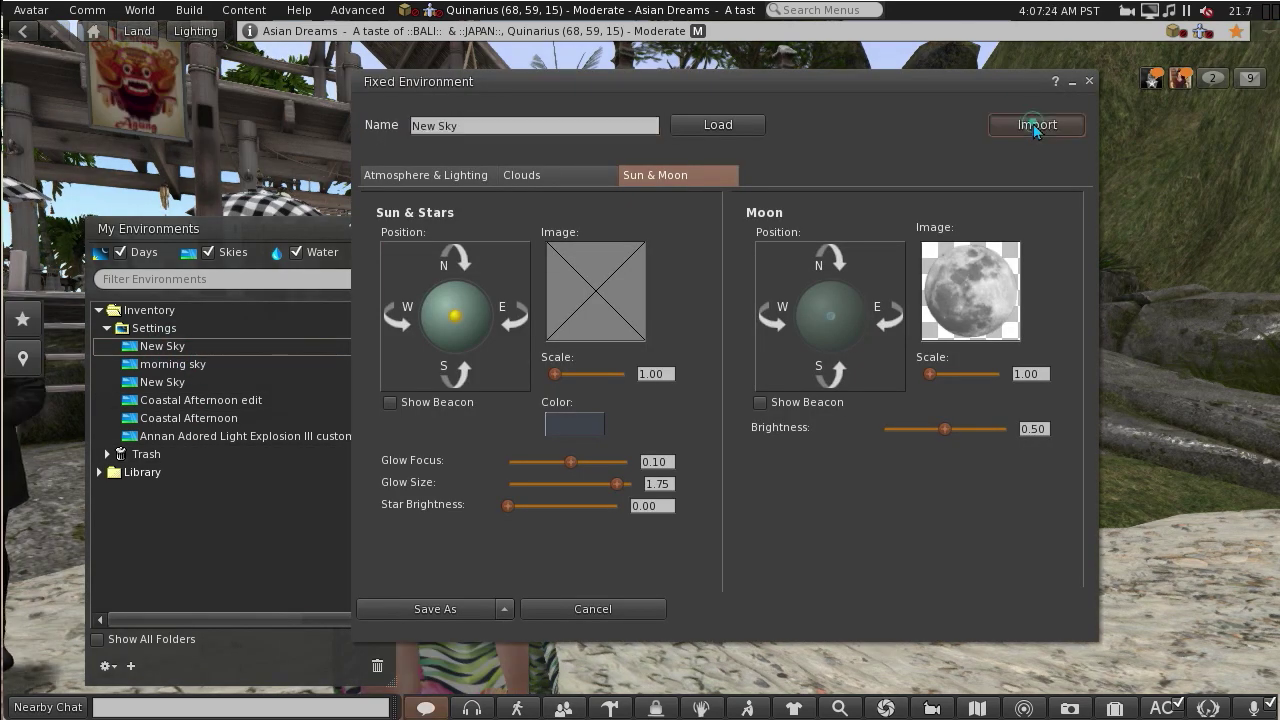